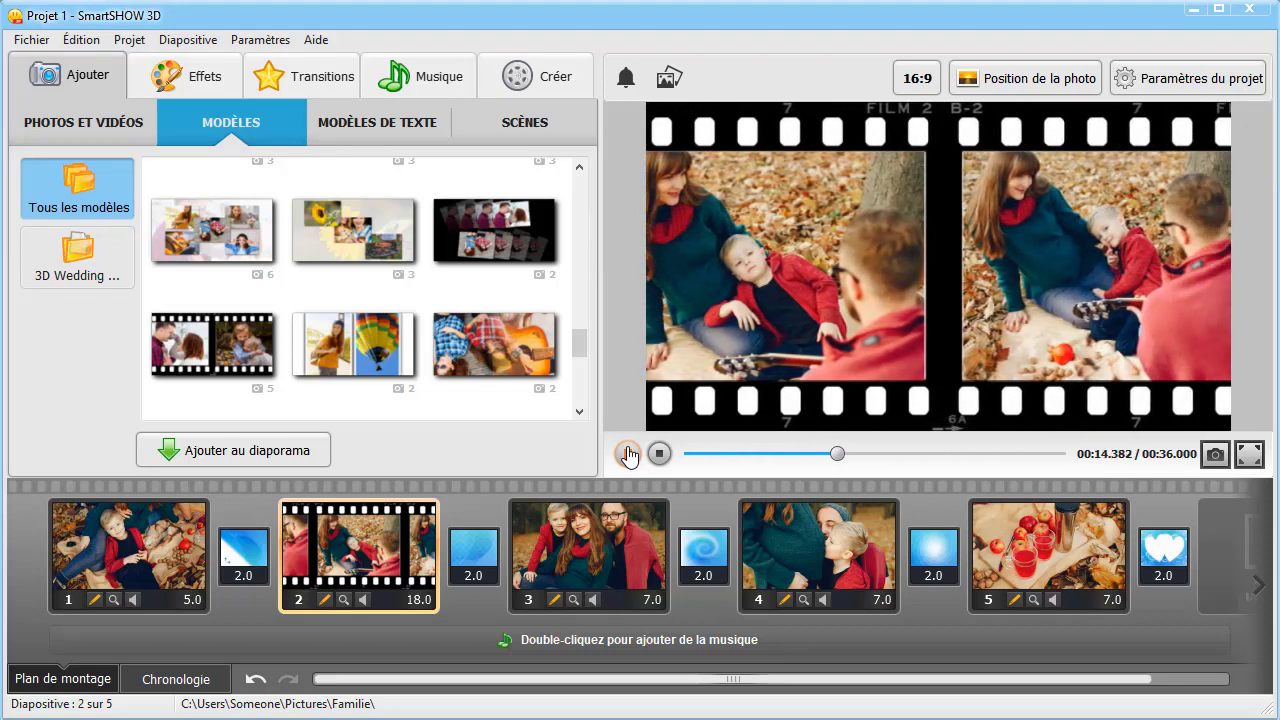
- Insert the plain beige paper text template as the first slide, ahead of the photo slides
{"action": "left_click", "coordinate": [627, 454]}
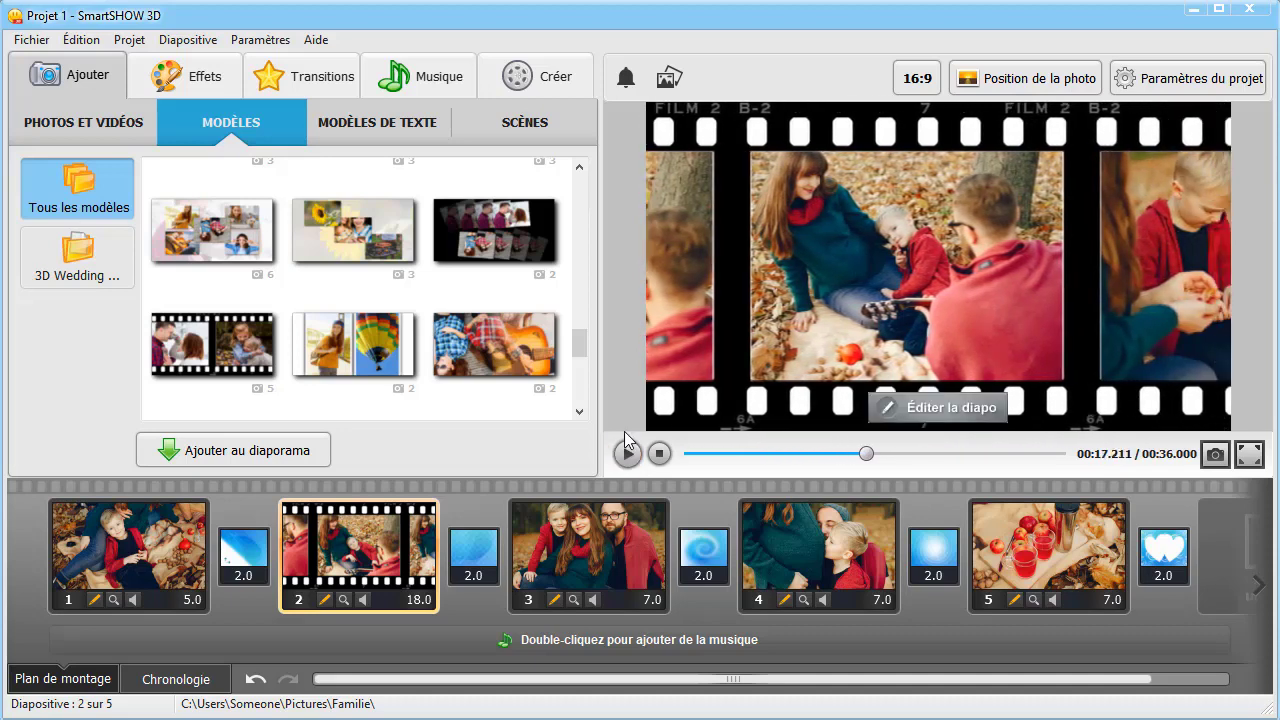
{"action": "left_click", "coordinate": [398, 128]}
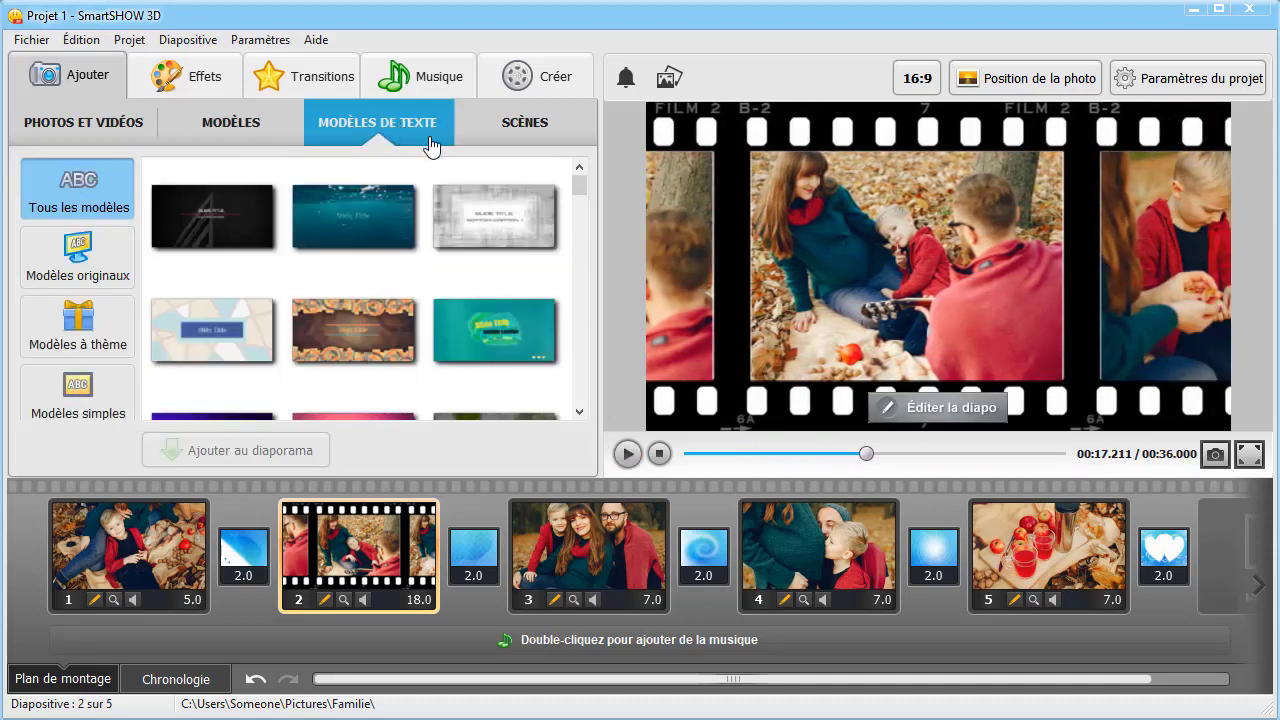
{"action": "scroll", "coordinate": [578, 205], "scroll_direction": "down", "scroll_amount": 3}
{"action": "left_click_drag", "start_coordinate": [578, 208], "coordinate": [578, 226]}
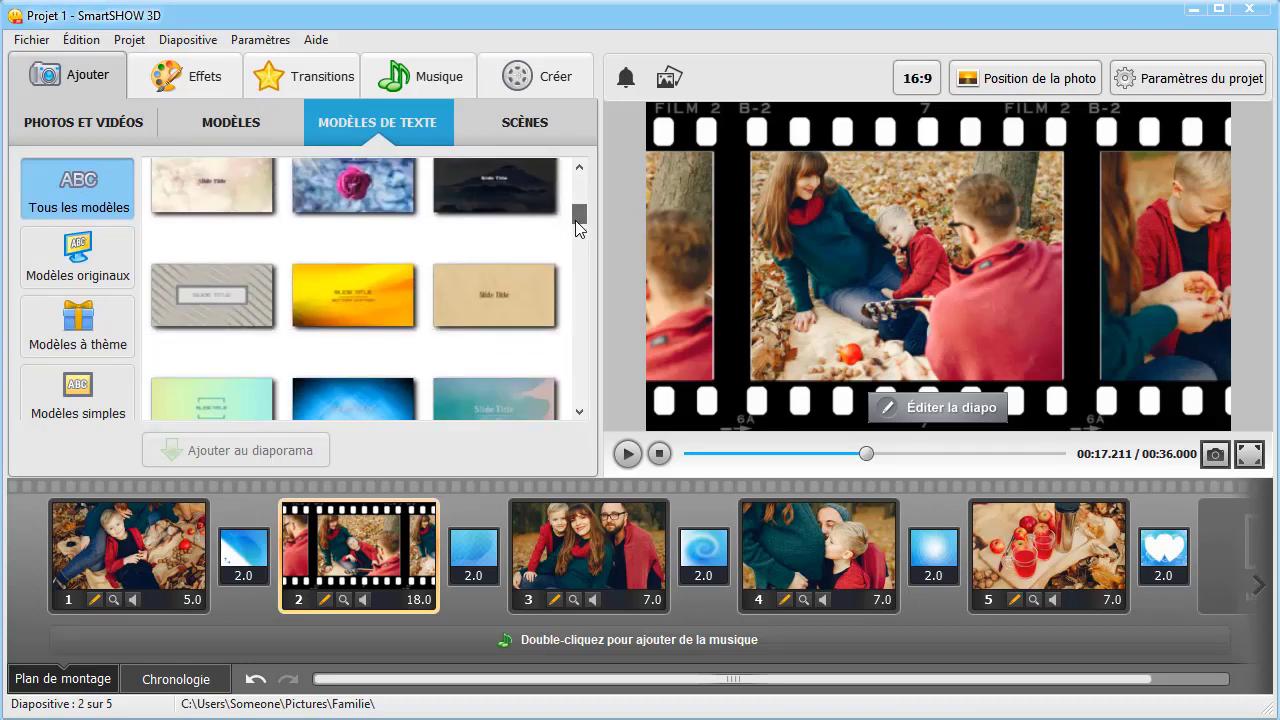
{"action": "left_click_drag", "start_coordinate": [499, 283], "coordinate": [75, 517]}
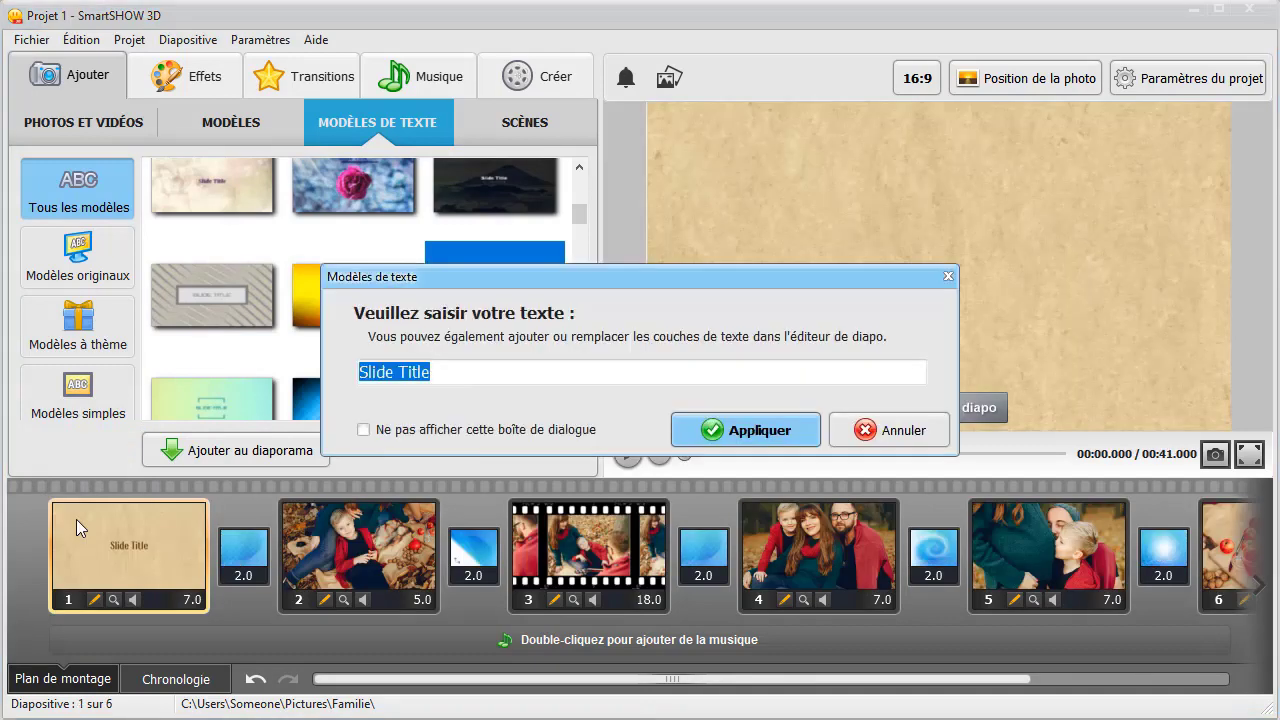
- Enter "Balade d'automne" as the text of the title slide and preview the slideshow's opening
{"action": "left_click_drag", "start_coordinate": [441, 372], "coordinate": [358, 373]}
{"action": "type", "text": "Balade d'automne"}
{"action": "left_click", "coordinate": [733, 432]}
{"action": "left_click", "coordinate": [627, 454]}
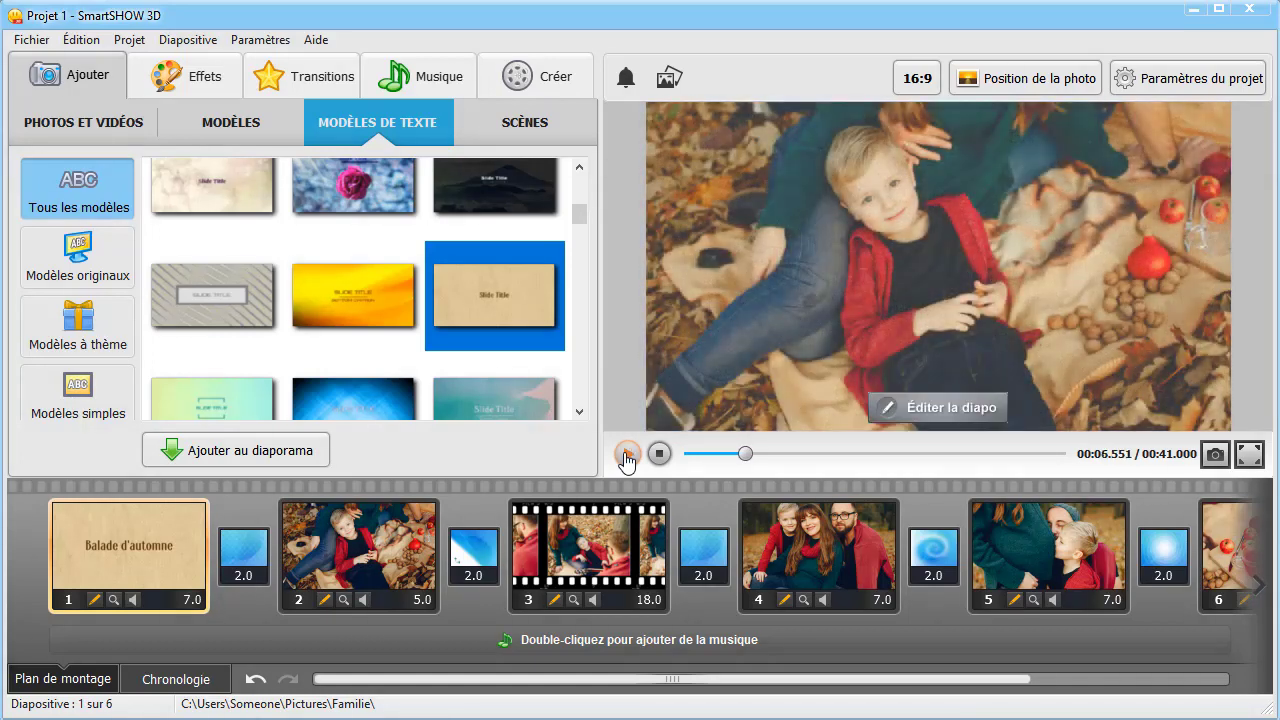
- In the timeline view, add the track "Piano Blues" from the Jazz et Blues genre of the music collection, leaving it untrimmed
{"action": "left_click", "coordinate": [170, 679]}
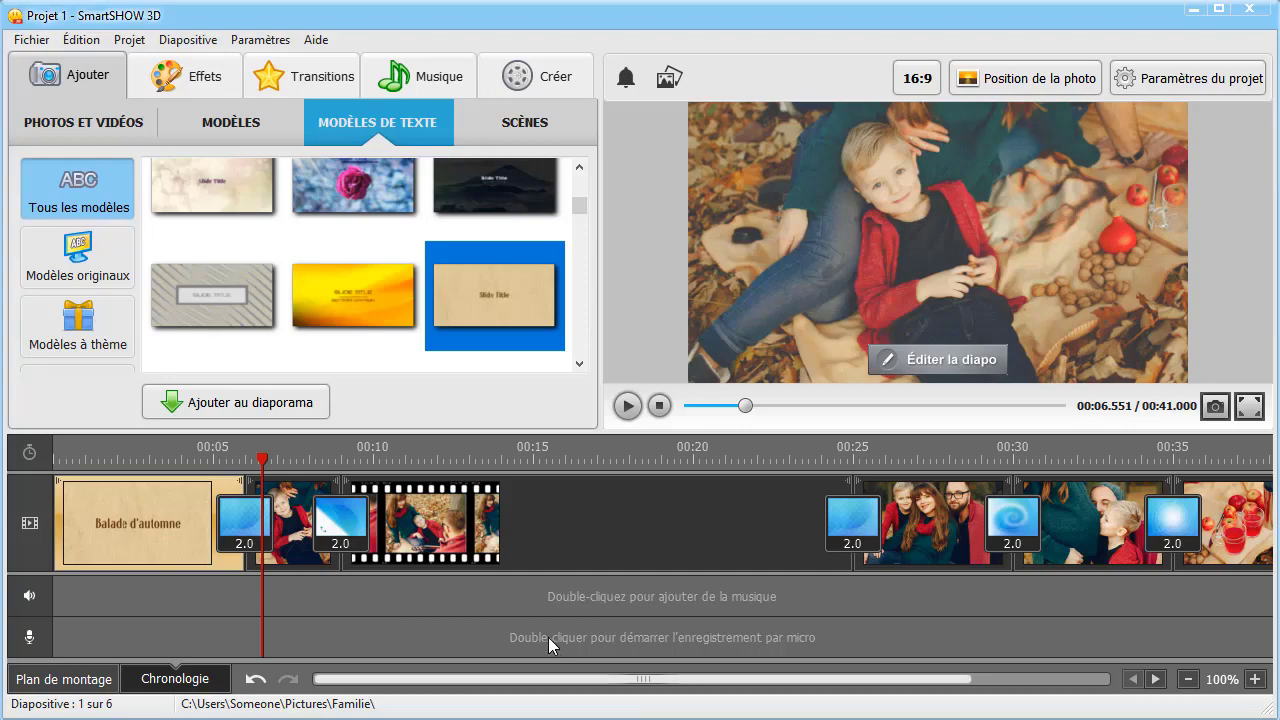
{"action": "double_click", "coordinate": [535, 586]}
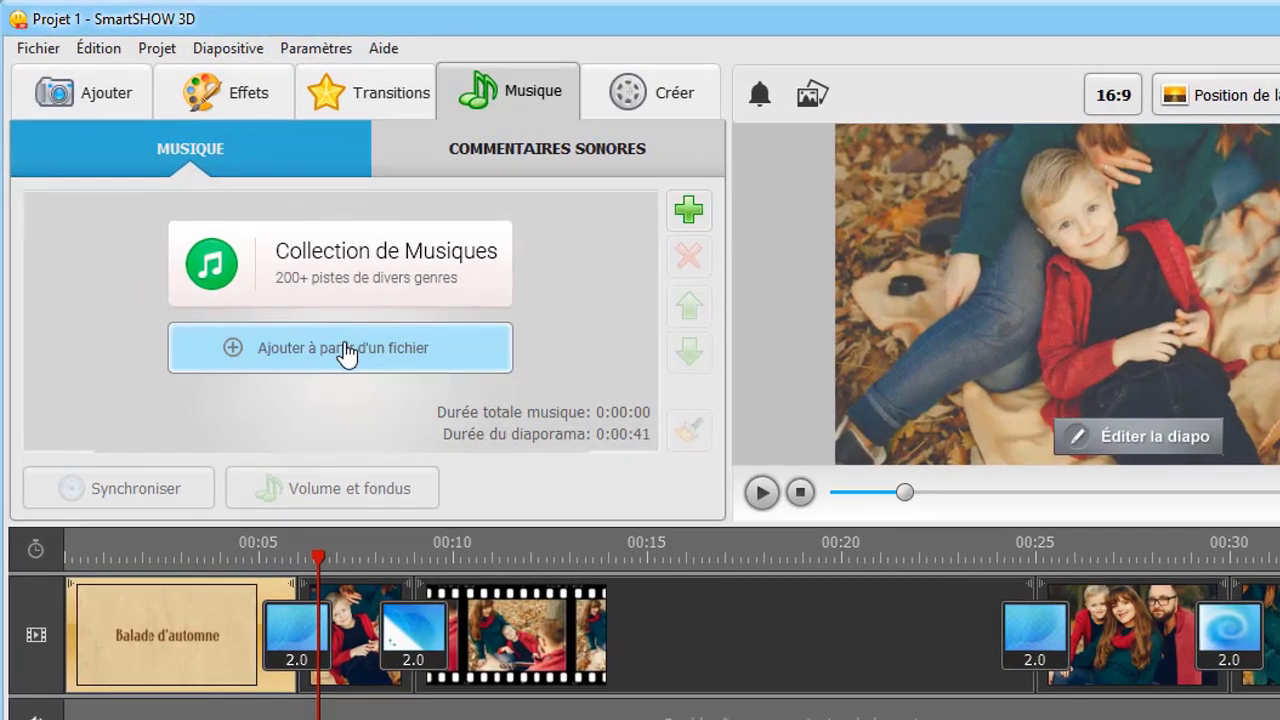
{"action": "left_click", "coordinate": [337, 285]}
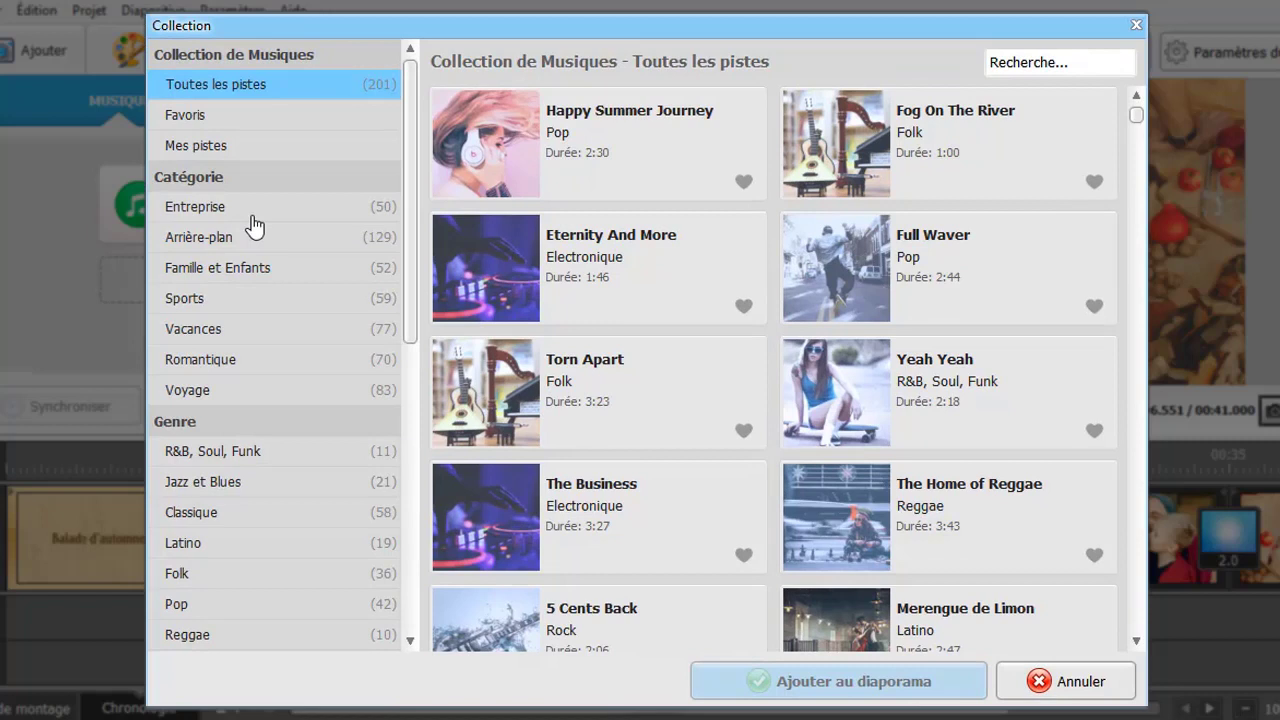
{"action": "left_click", "coordinate": [233, 486]}
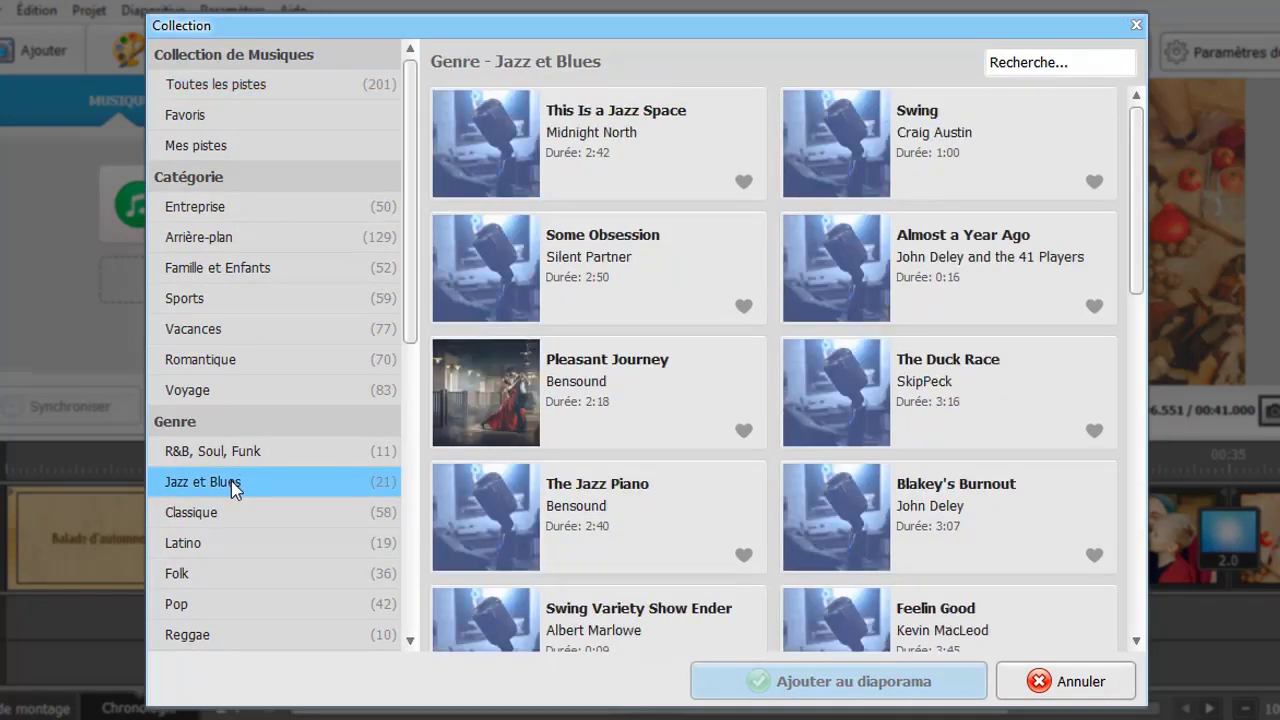
{"action": "left_click_drag", "start_coordinate": [1133, 274], "coordinate": [1136, 490]}
{"action": "left_click", "coordinate": [537, 500]}
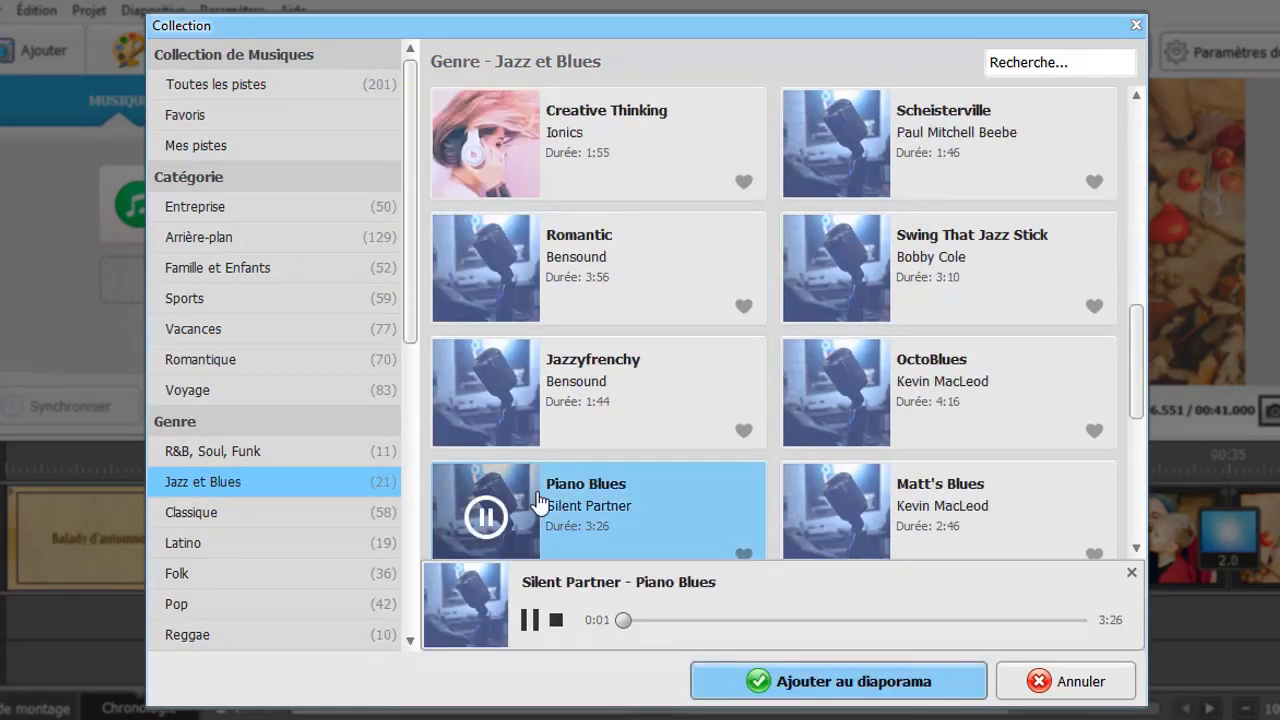
{"action": "left_click", "coordinate": [763, 672]}
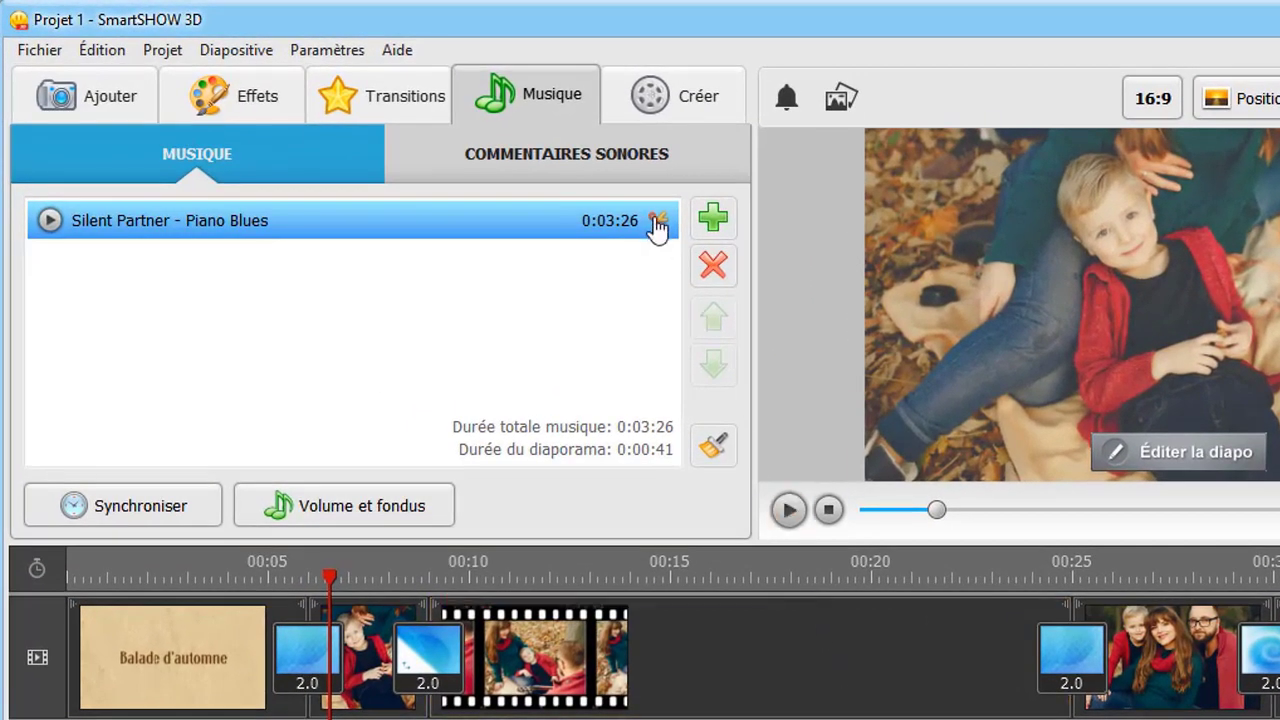
{"action": "left_click", "coordinate": [657, 220]}
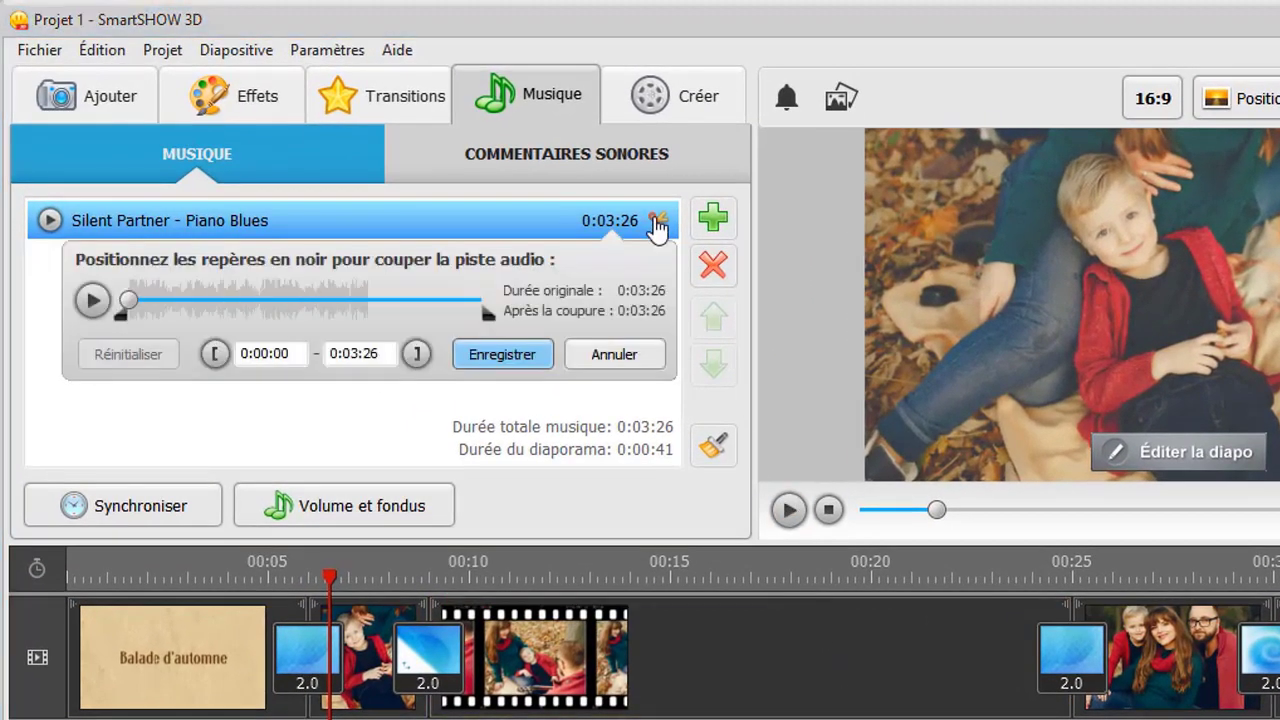
{"action": "left_click", "coordinate": [630, 354]}
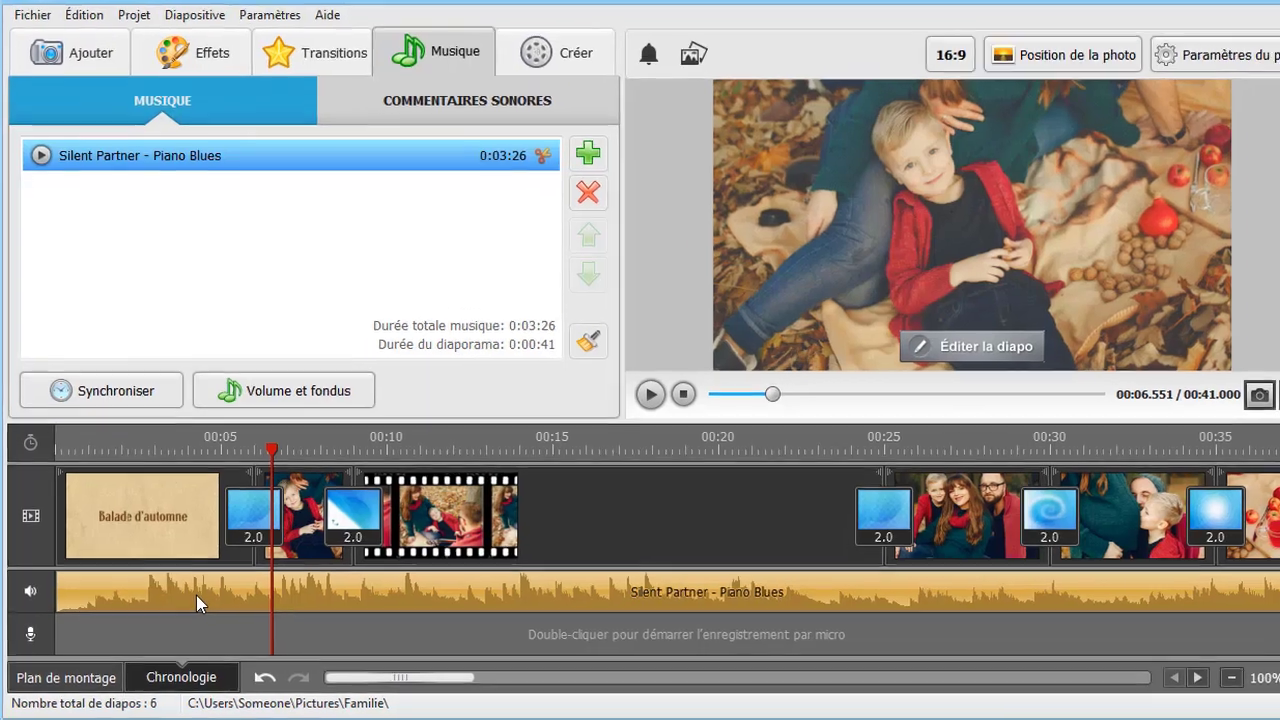
- Create a fade-in on the music track with two audio points, one silent at the very start and one at full volume just before 5 seconds
{"action": "right_click", "coordinate": [190, 601]}
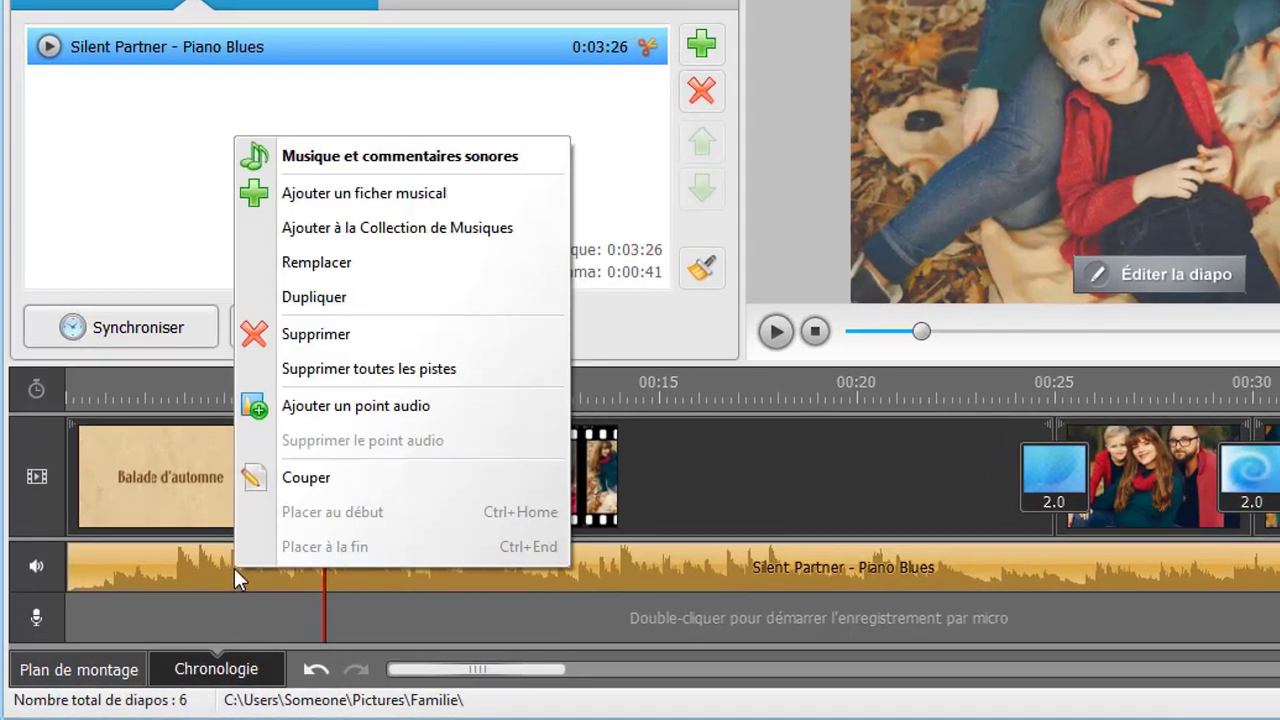
{"action": "left_click", "coordinate": [327, 406]}
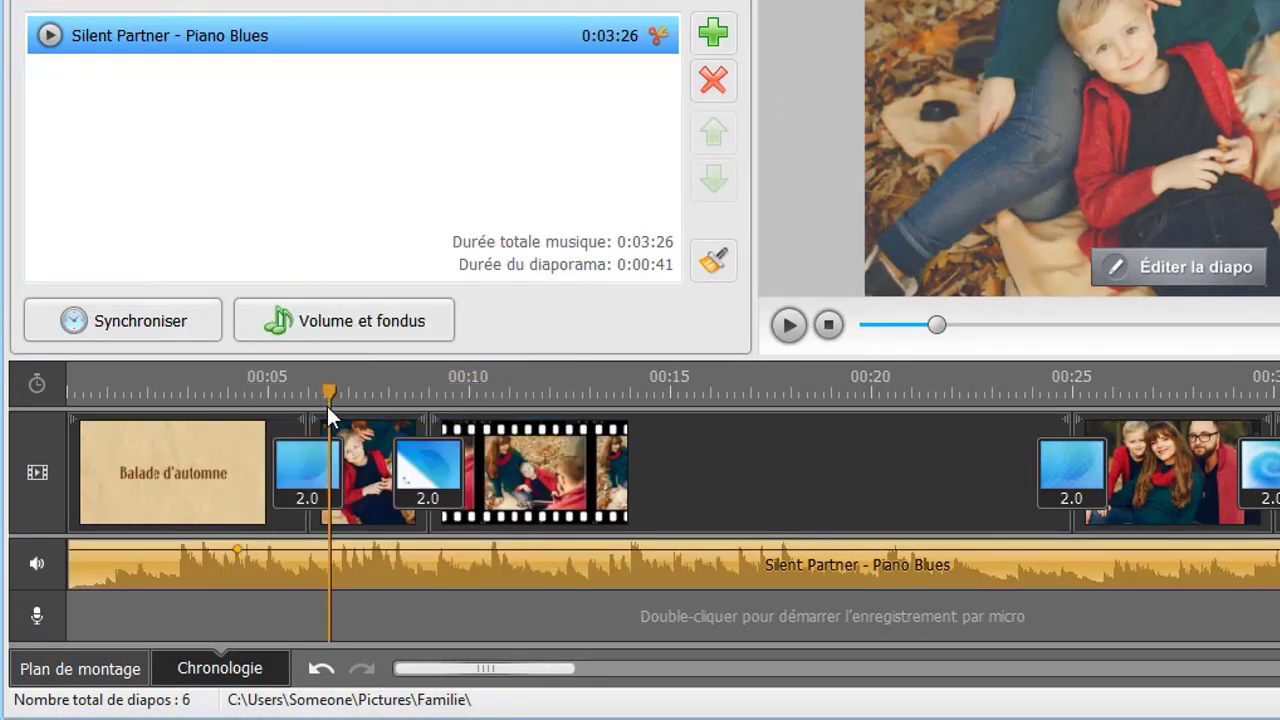
{"action": "right_click", "coordinate": [132, 547]}
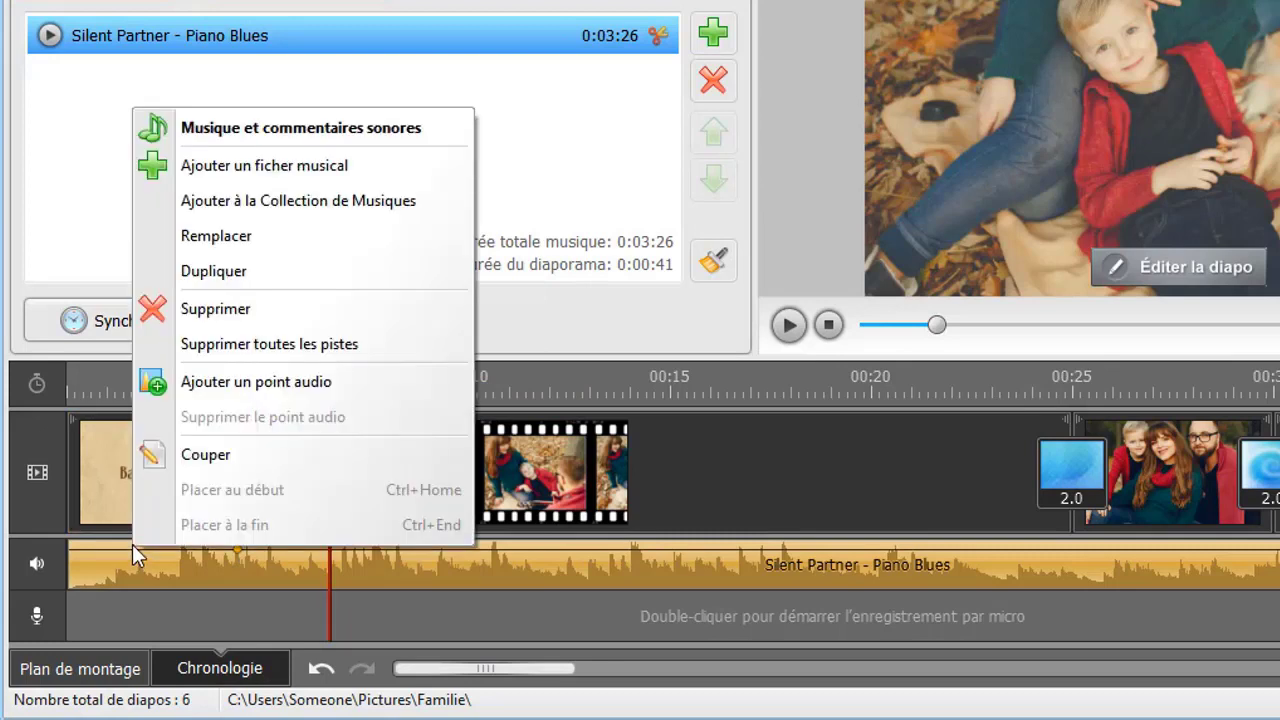
{"action": "left_click", "coordinate": [215, 382]}
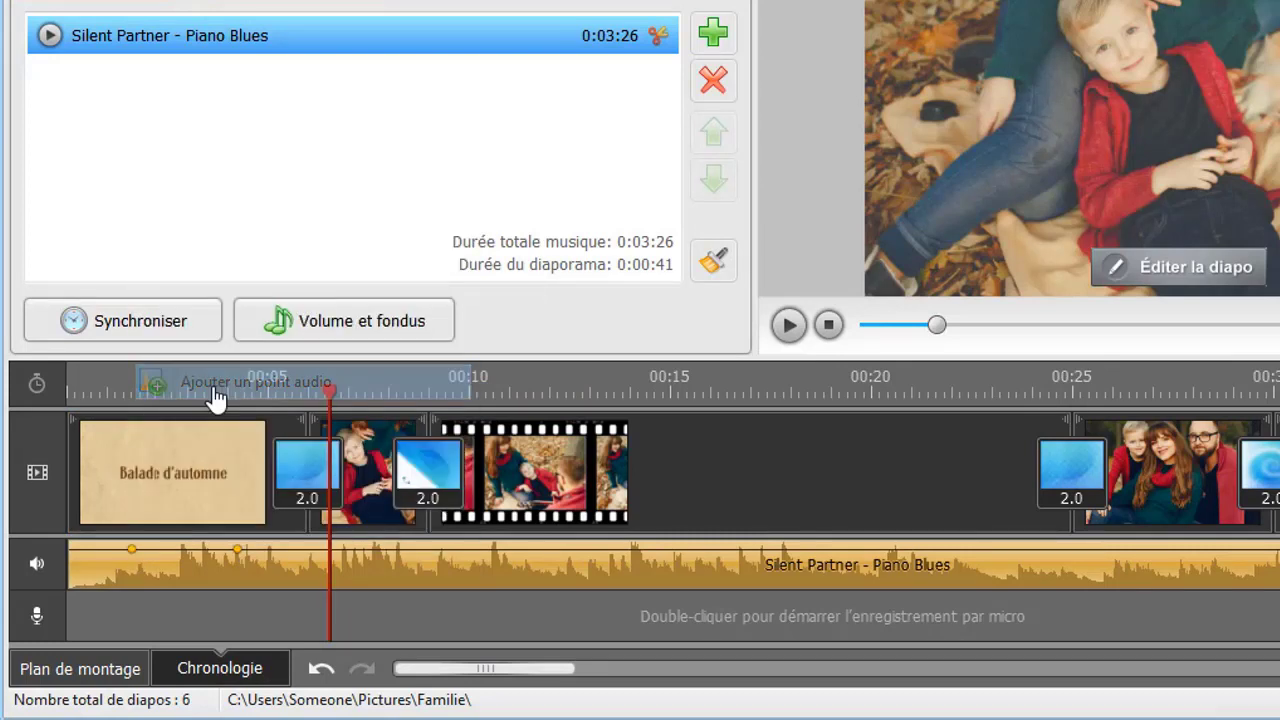
{"action": "left_click_drag", "start_coordinate": [133, 550], "coordinate": [65, 597]}
{"action": "left_click_drag", "start_coordinate": [239, 551], "coordinate": [254, 551]}
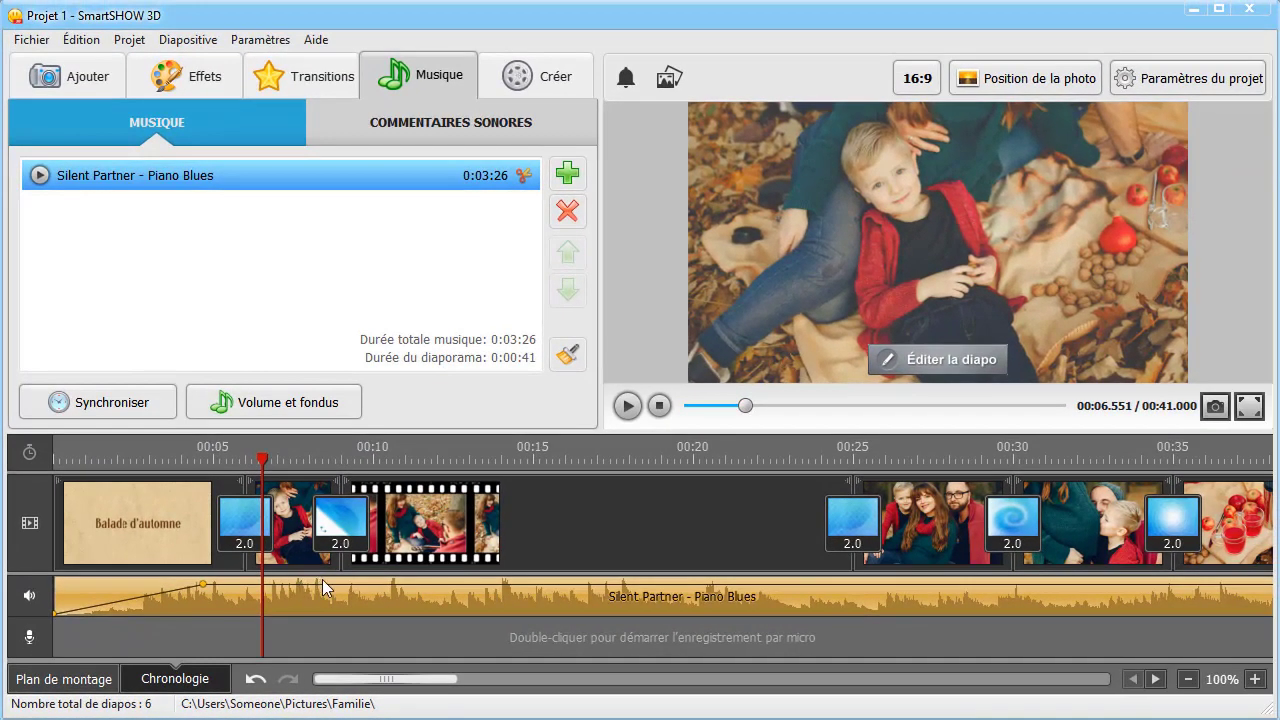
- Add an animated text layer to slide 5, with the letter-by-letter fade-in animation and the bold white text style
{"action": "left_click", "coordinate": [1078, 530]}
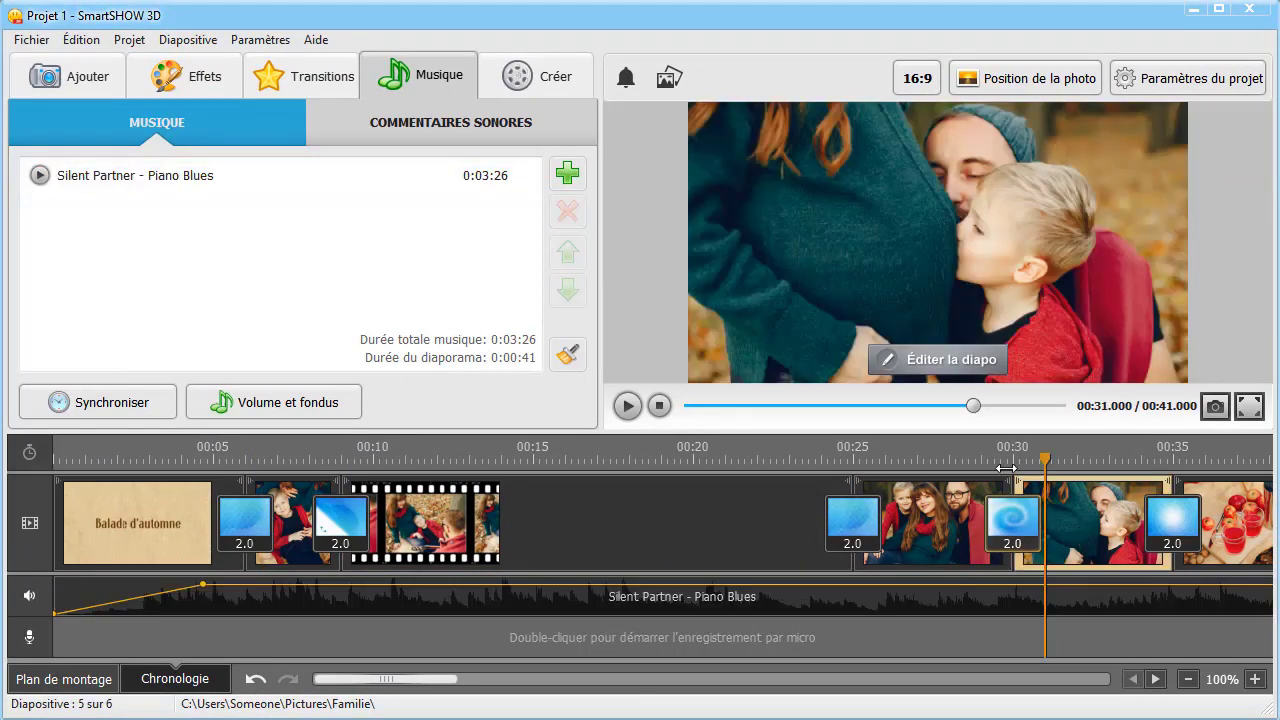
{"action": "left_click", "coordinate": [930, 362]}
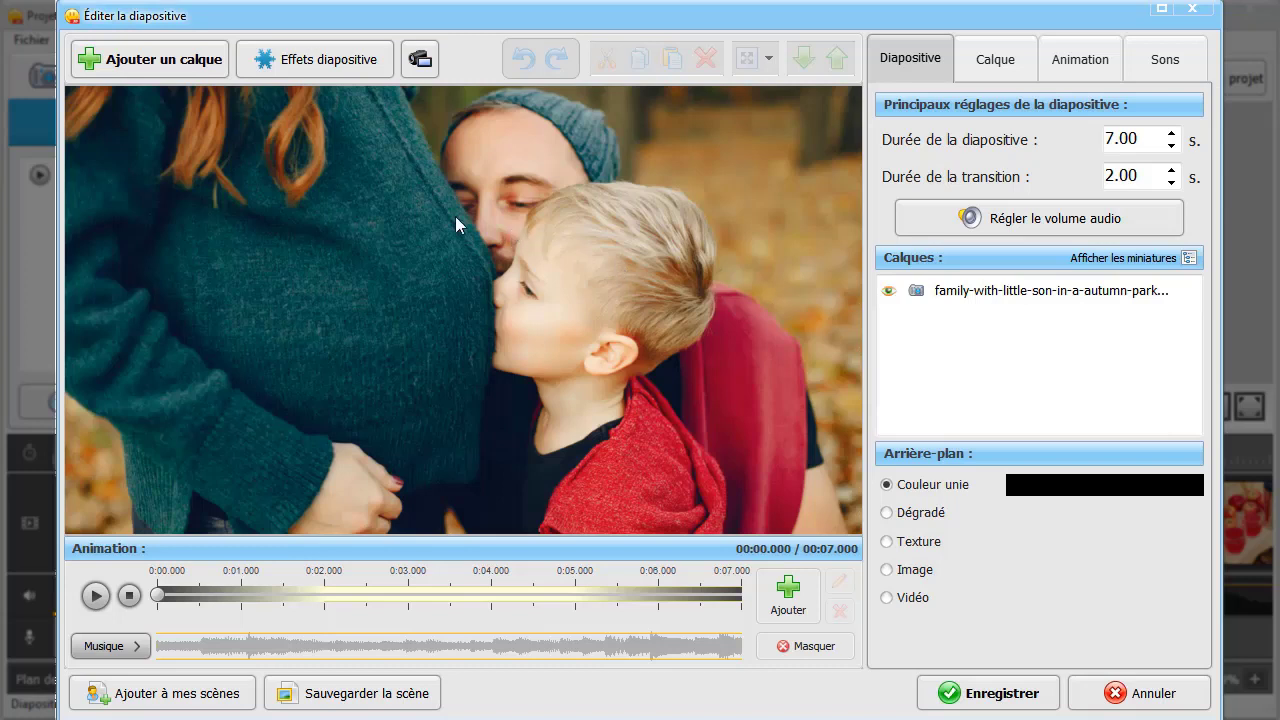
{"action": "left_click", "coordinate": [130, 67]}
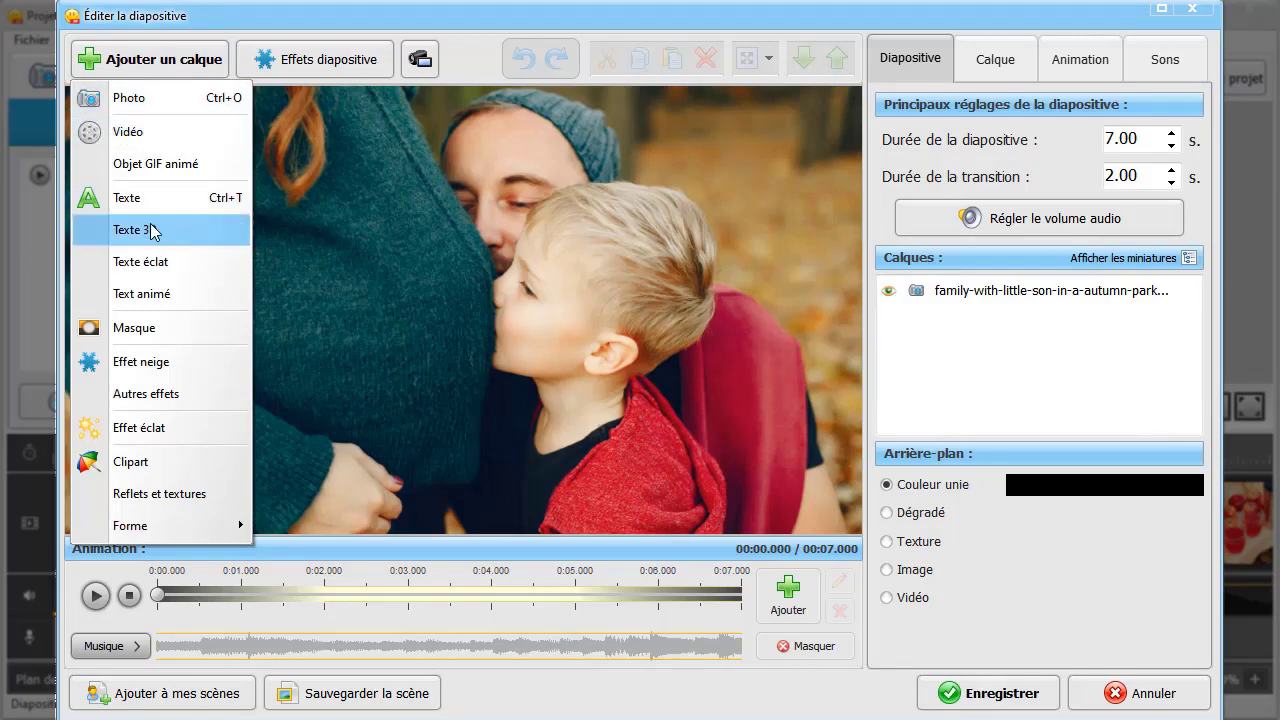
{"action": "left_click", "coordinate": [152, 294]}
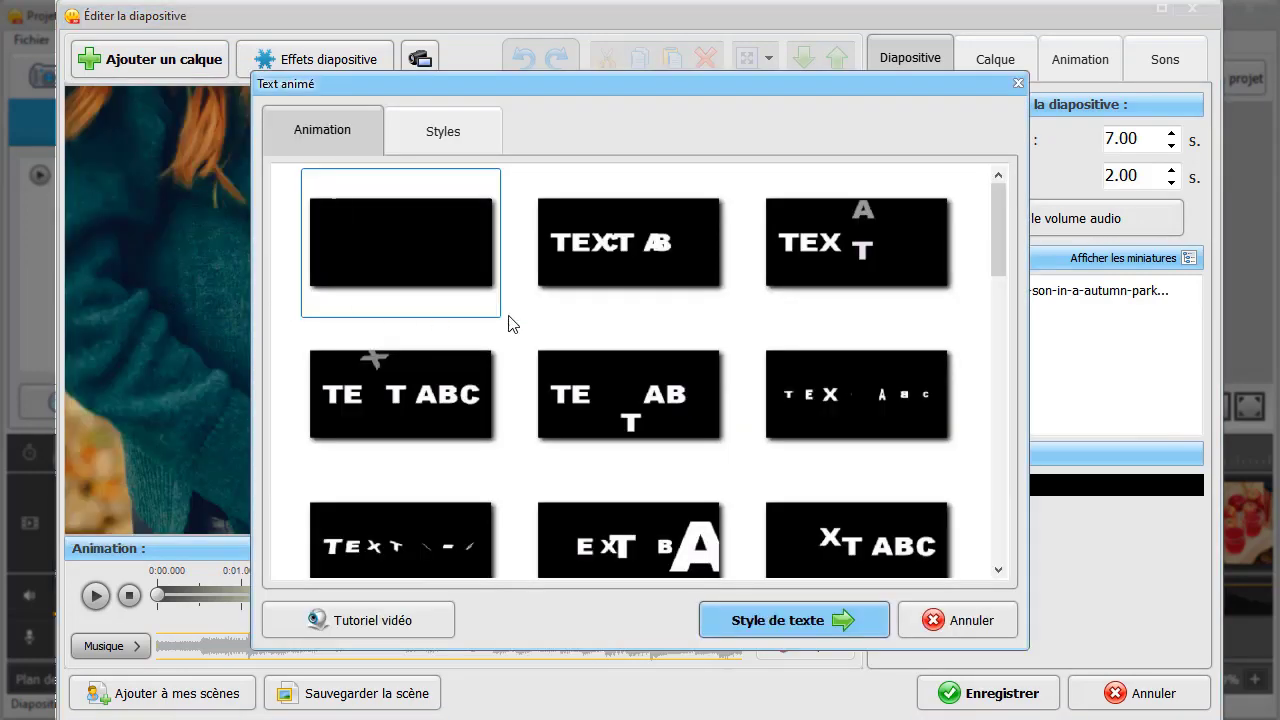
{"action": "left_click_drag", "start_coordinate": [996, 262], "coordinate": [997, 520]}
{"action": "left_click", "coordinate": [875, 475]}
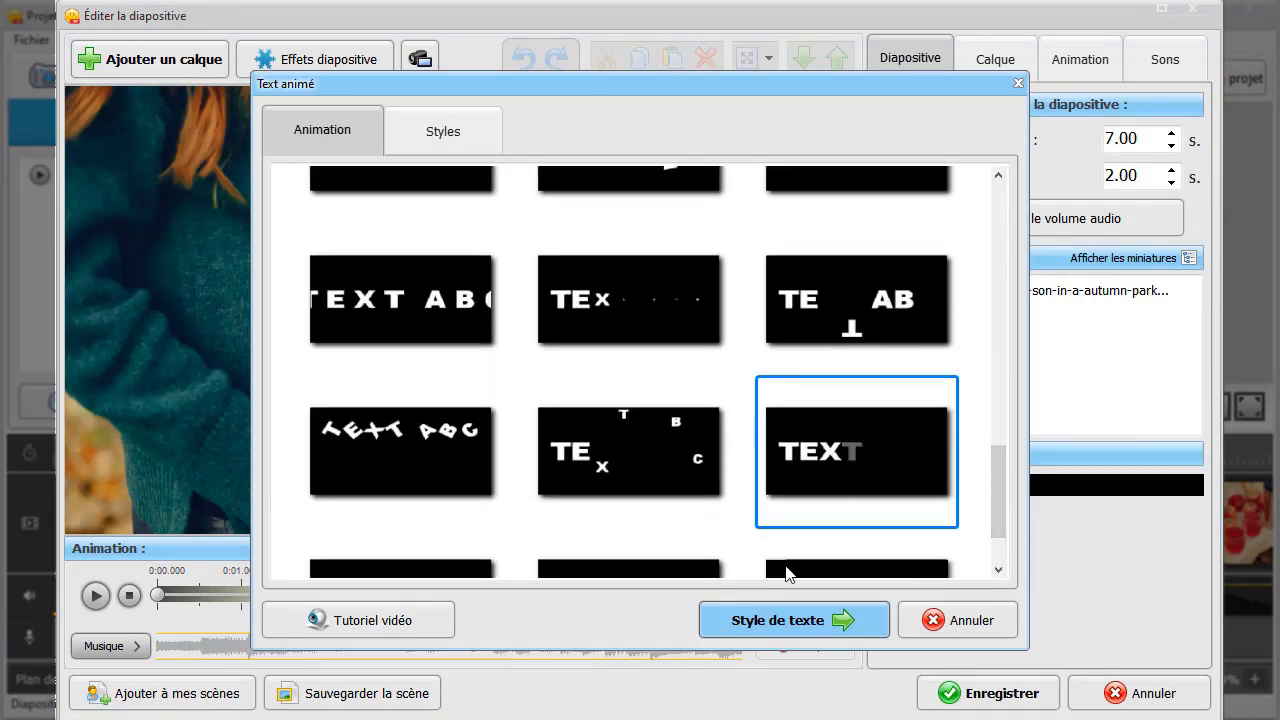
{"action": "left_click", "coordinate": [753, 618]}
{"action": "left_click", "coordinate": [341, 405]}
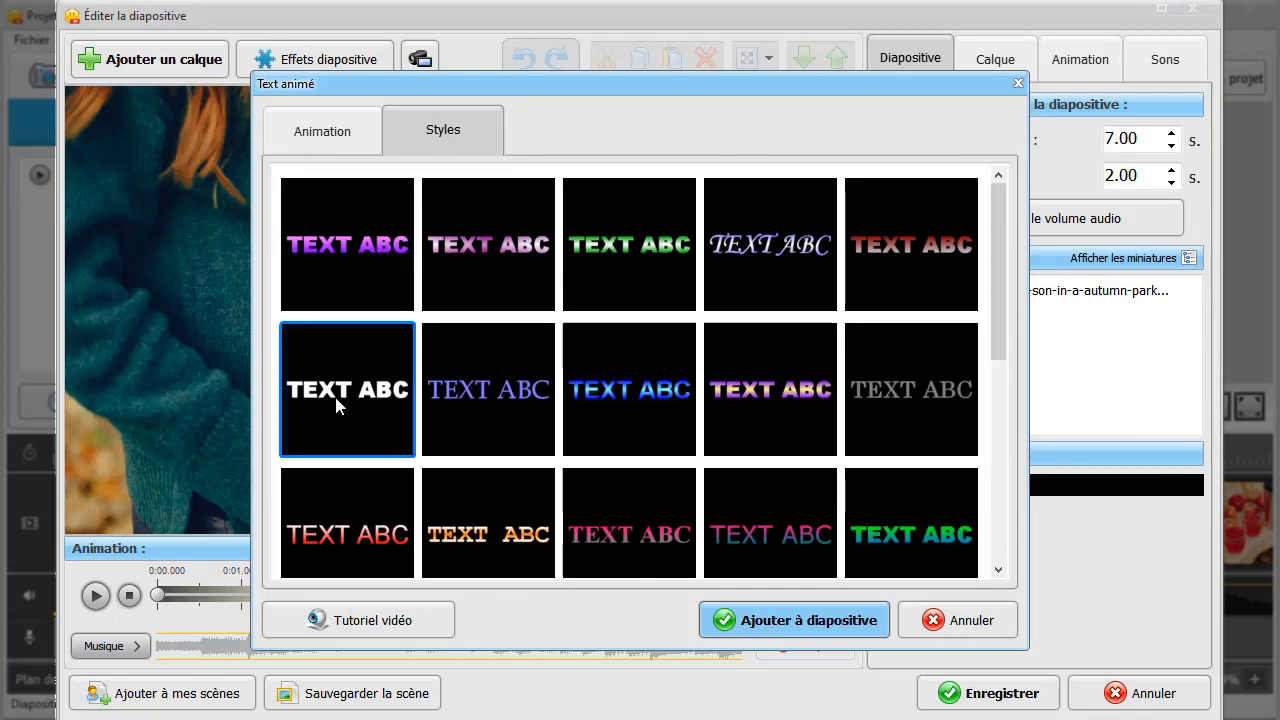
{"action": "left_click", "coordinate": [783, 612]}
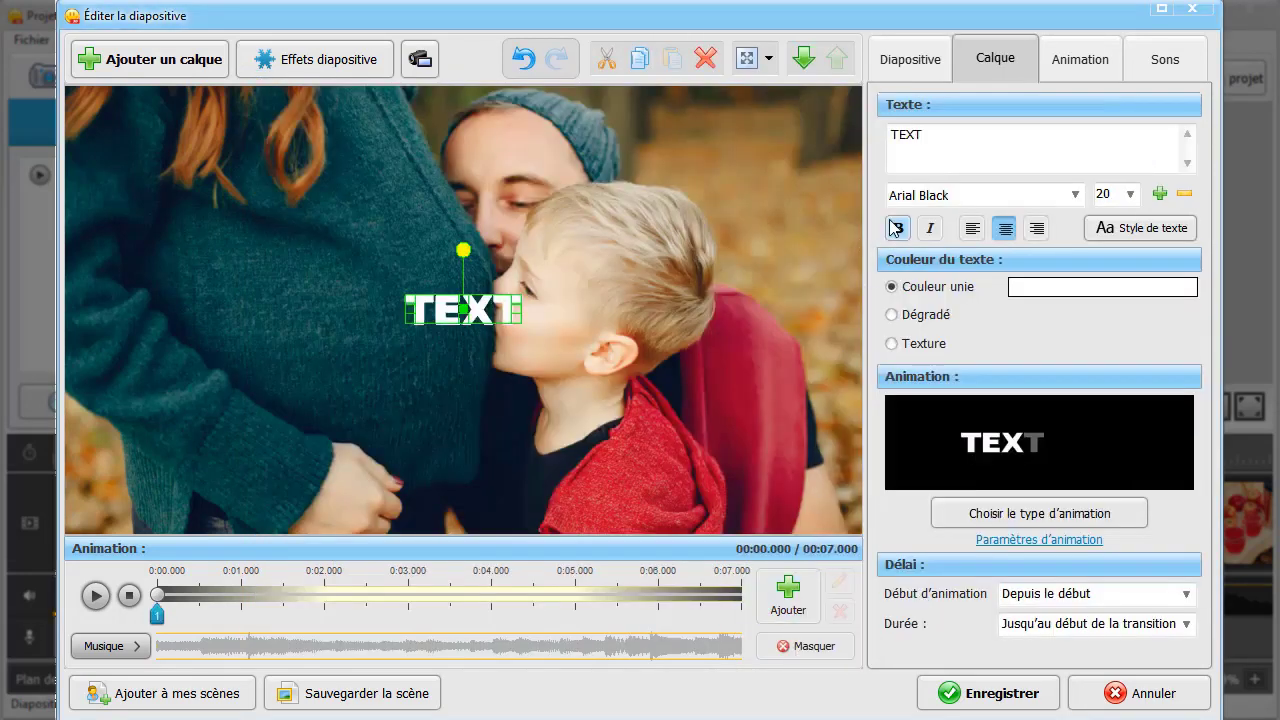
- Change the animated text to "le petit Toto arrive bientôt" and set its font size to 19
{"action": "left_click_drag", "start_coordinate": [925, 137], "coordinate": [890, 134]}
{"action": "type", "text": "le petit Toto arrive bientôt"}
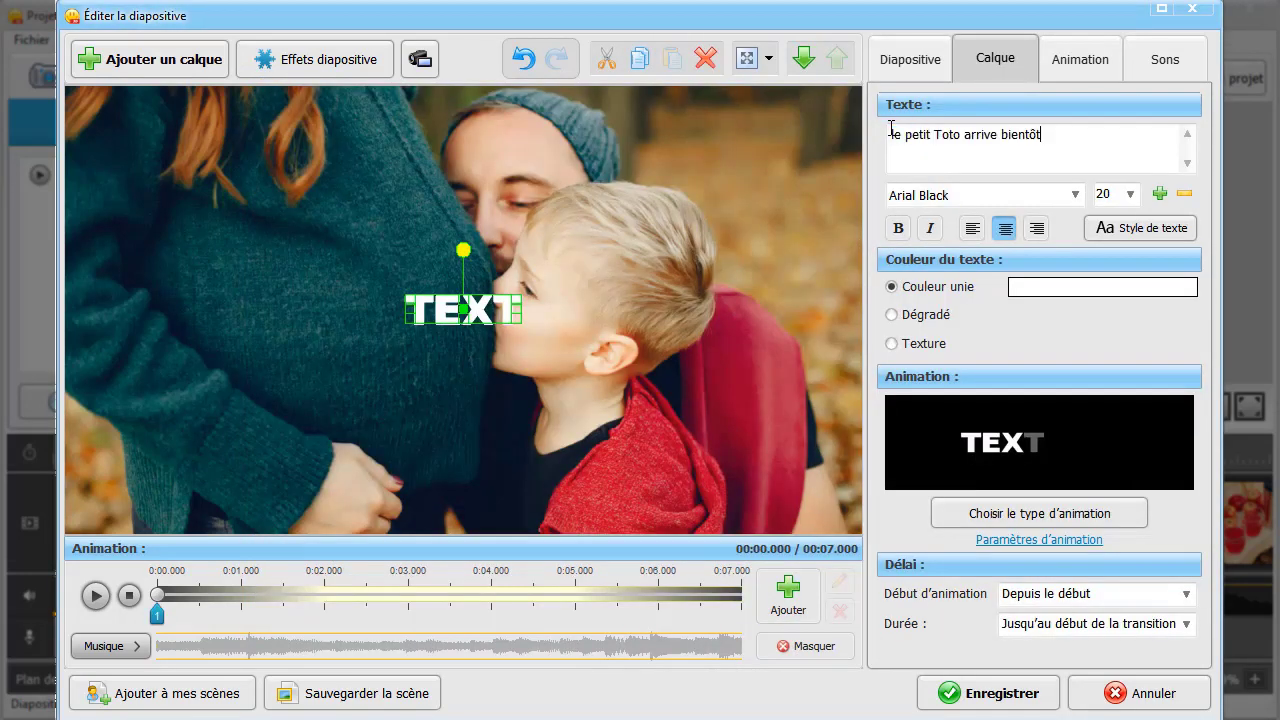
{"action": "left_click", "coordinate": [1183, 195]}
- Move the caption to the lower left of the photo and tilt it slightly clockwise
{"action": "left_click_drag", "start_coordinate": [565, 310], "coordinate": [482, 418]}
{"action": "left_click_drag", "start_coordinate": [380, 363], "coordinate": [414, 386]}
{"action": "left_click_drag", "start_coordinate": [396, 430], "coordinate": [371, 441]}
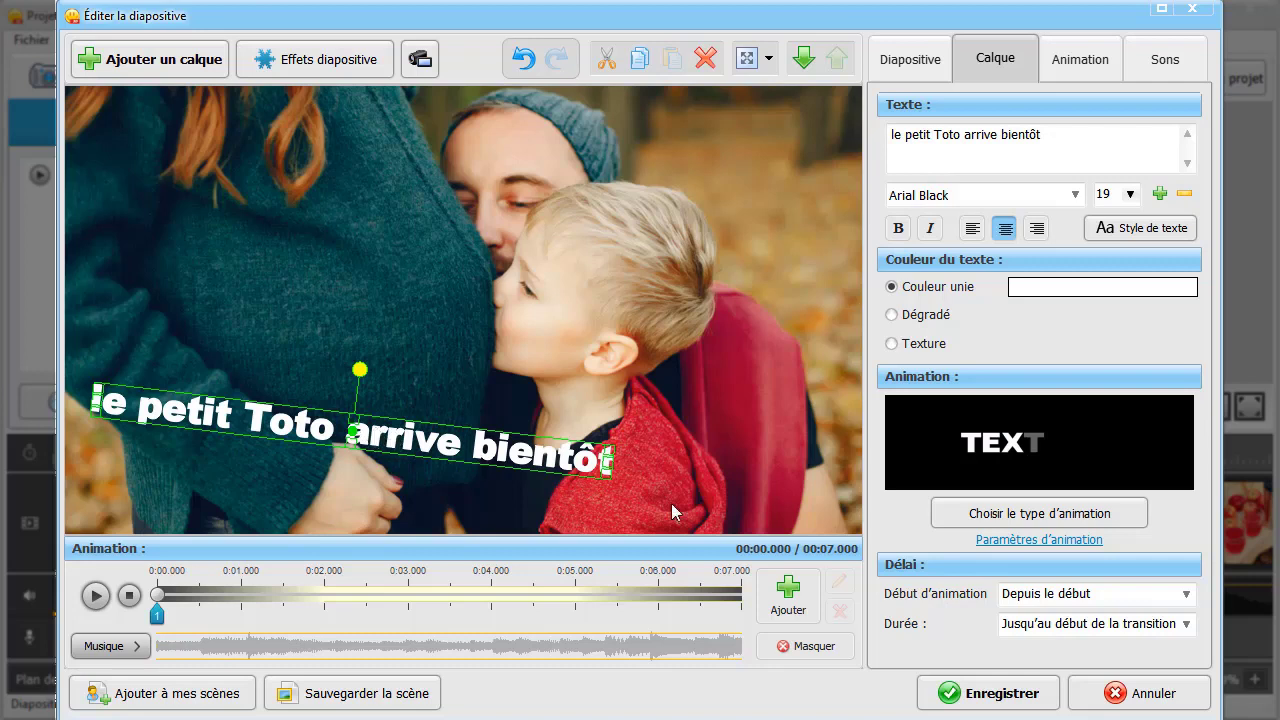
- Set the caption's animation to start when the transition is finished and last until the end of the slide, then preview and save the slide
{"action": "left_click", "coordinate": [1098, 597]}
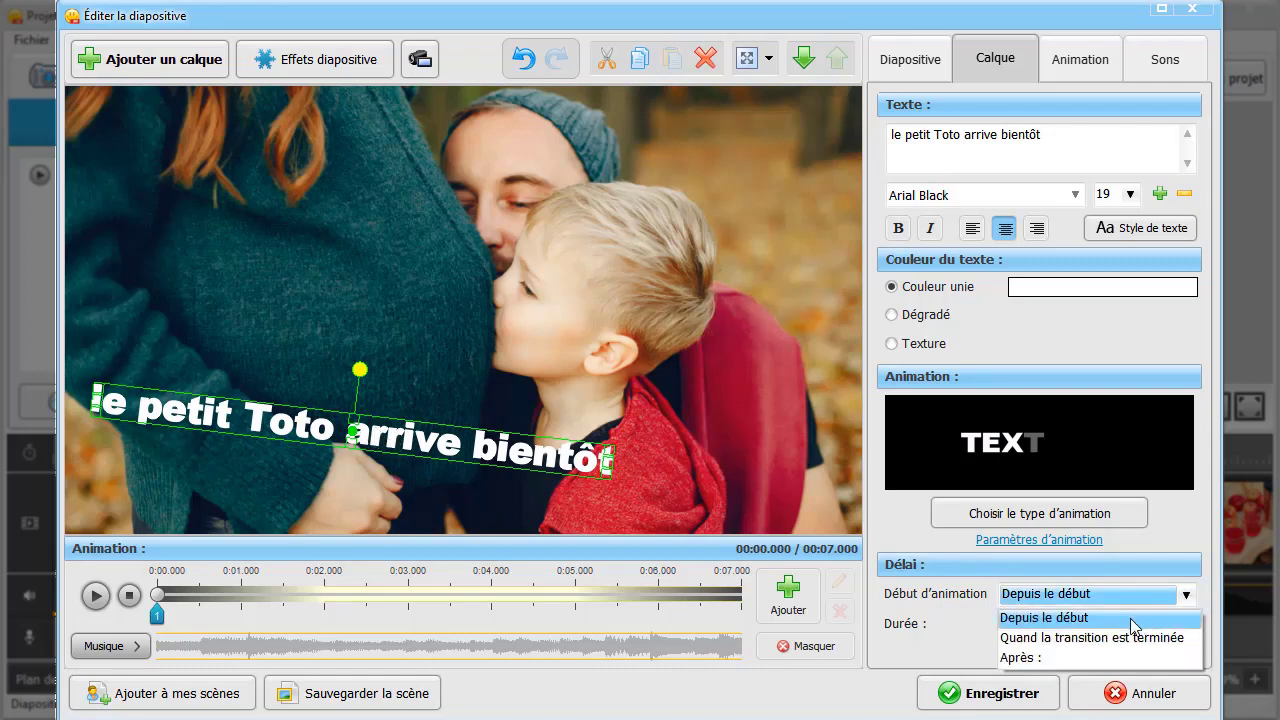
{"action": "left_click", "coordinate": [1108, 641]}
{"action": "left_click", "coordinate": [1172, 626]}
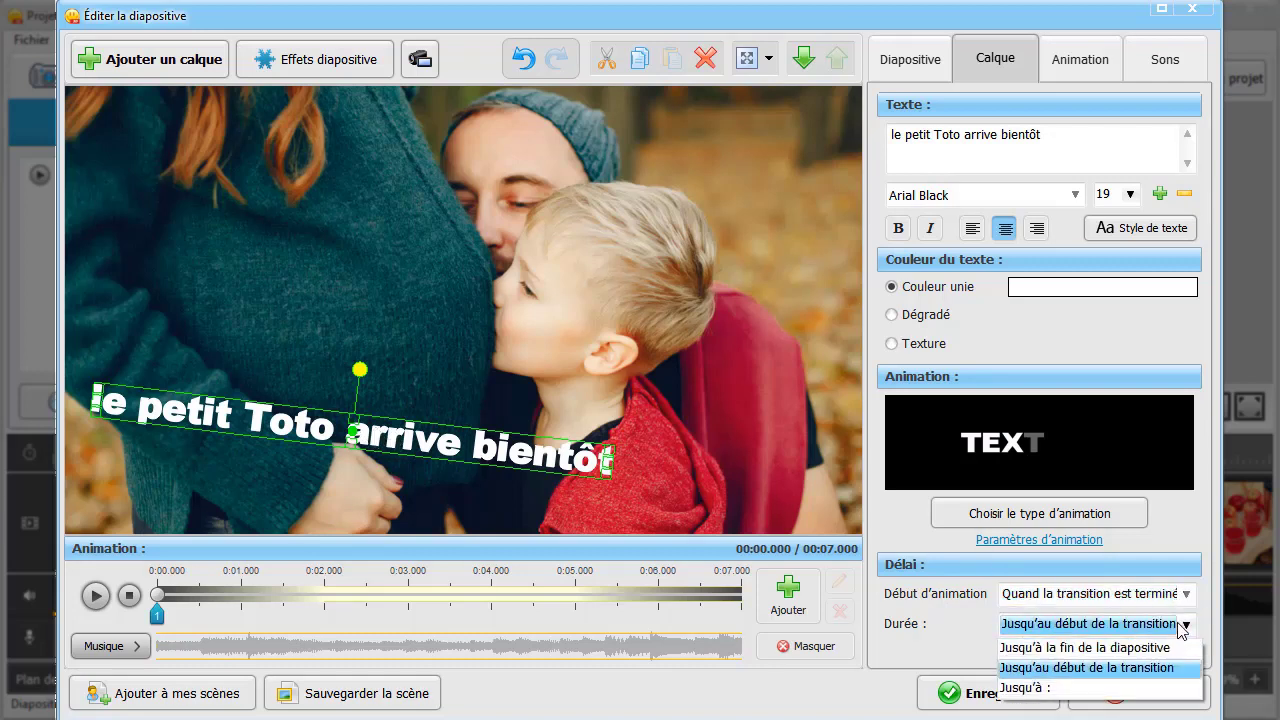
{"action": "left_click", "coordinate": [1148, 650]}
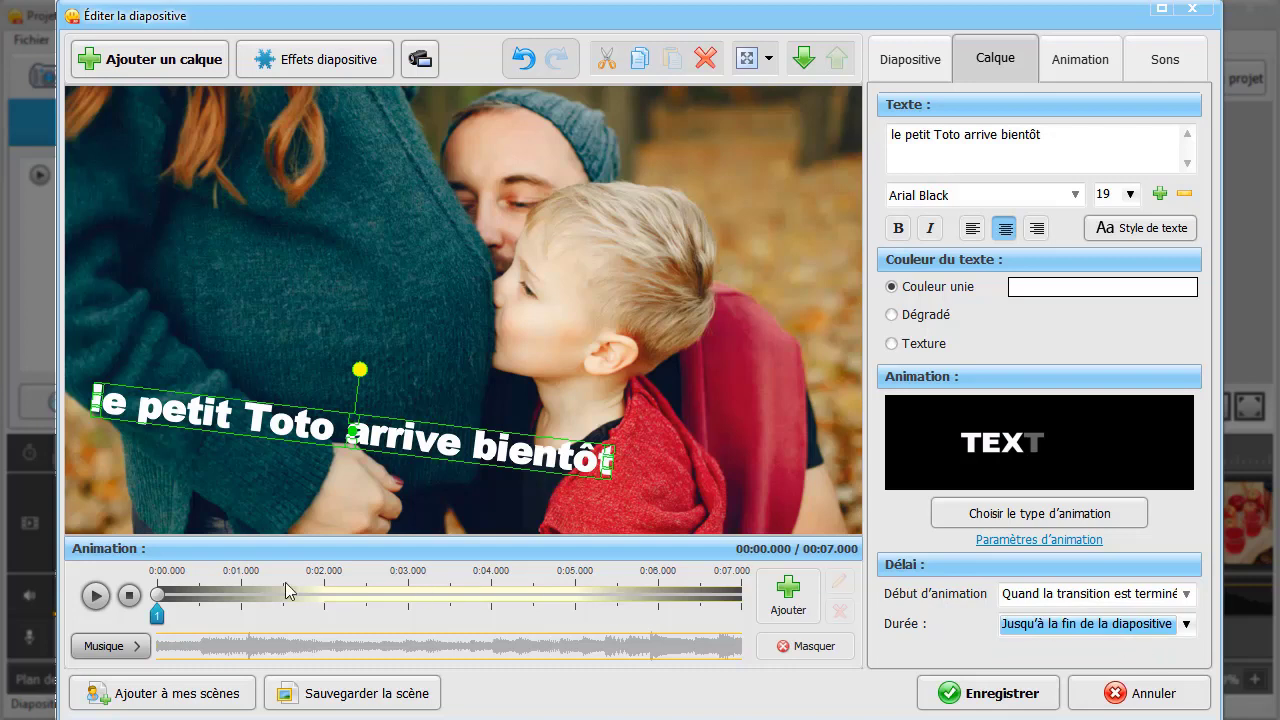
{"action": "left_click", "coordinate": [97, 596]}
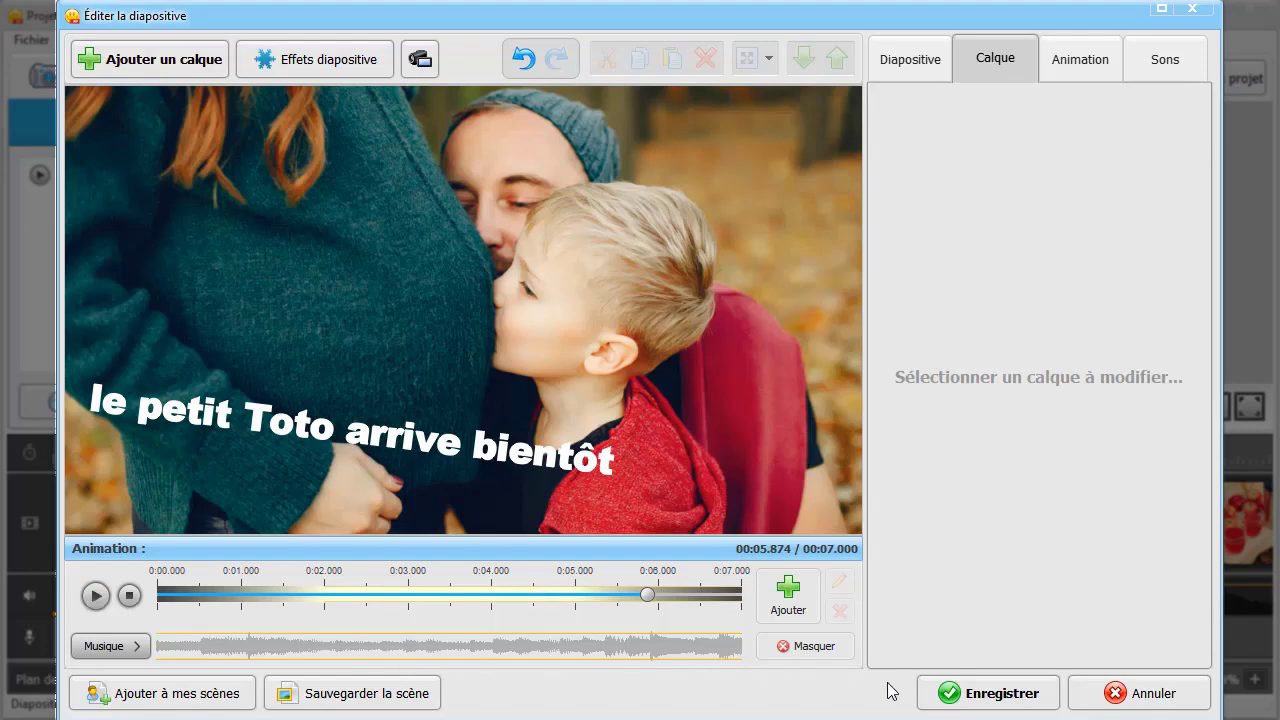
{"action": "left_click", "coordinate": [955, 690]}
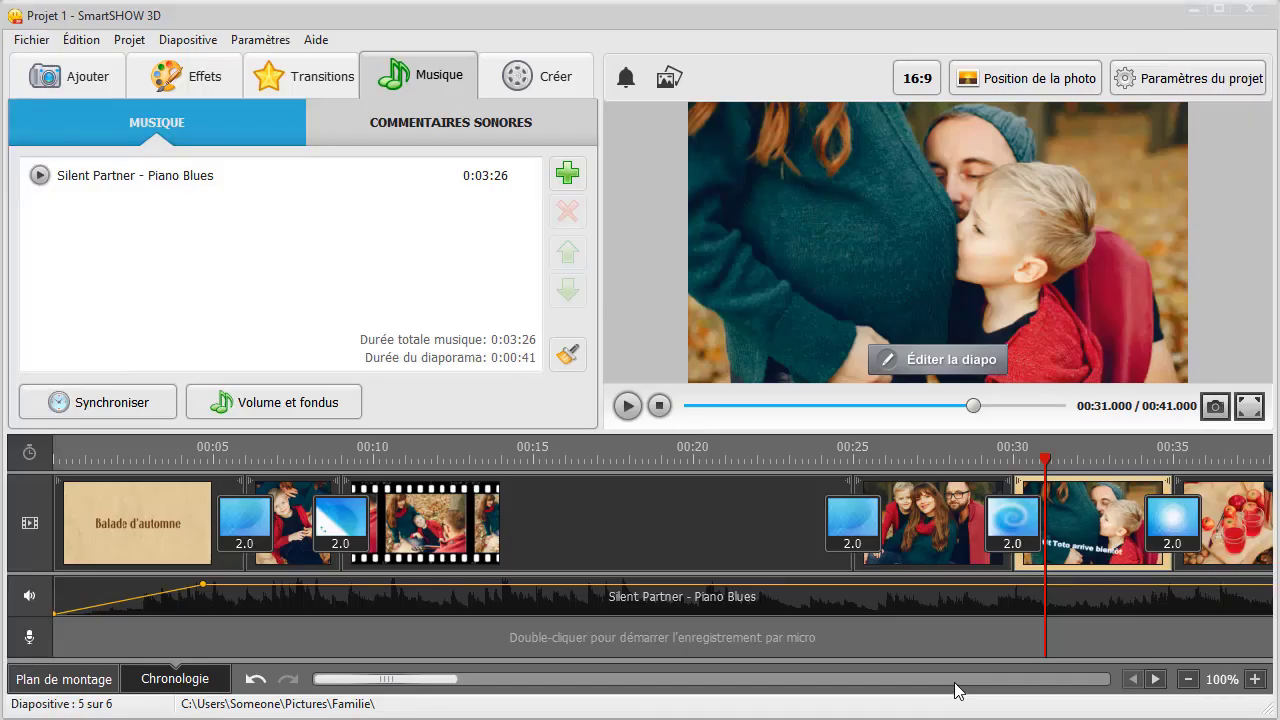
- Apply the Flight effect to slide 2, the photo of the boy after the title slide
{"action": "left_click", "coordinate": [185, 80]}
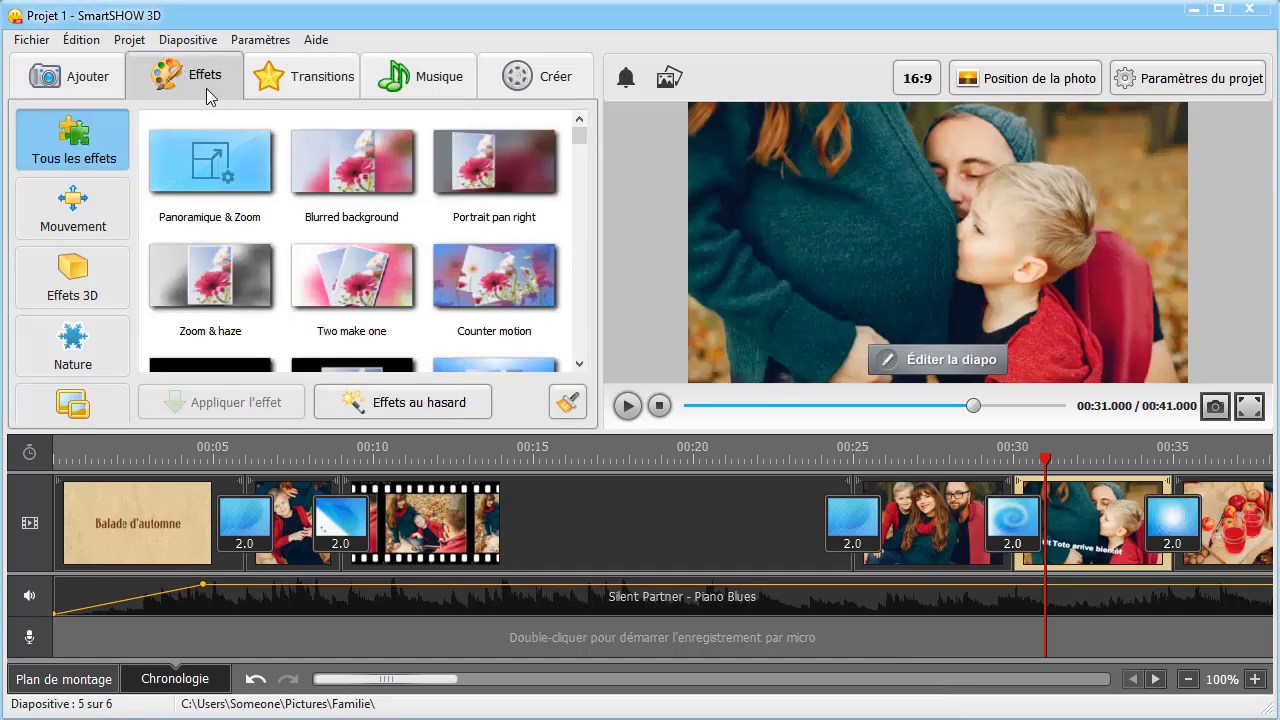
{"action": "left_click_drag", "start_coordinate": [580, 145], "coordinate": [581, 152]}
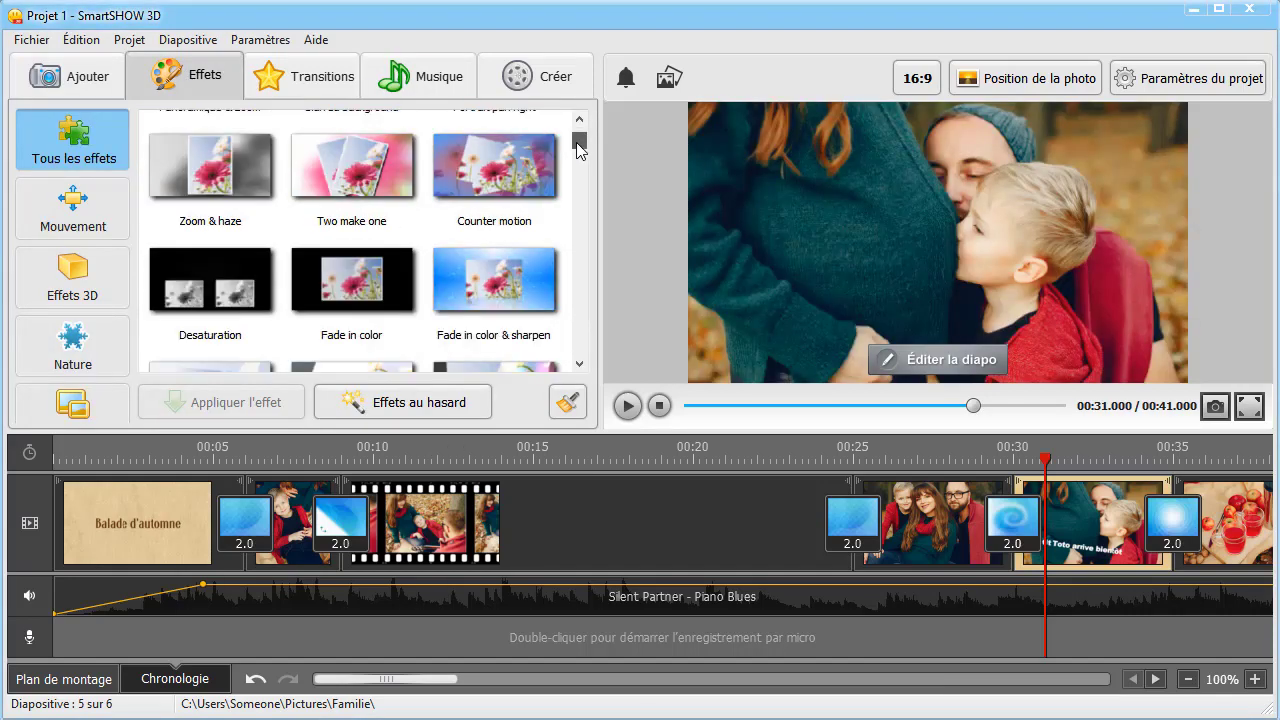
{"action": "left_click_drag", "start_coordinate": [210, 240], "coordinate": [284, 510]}
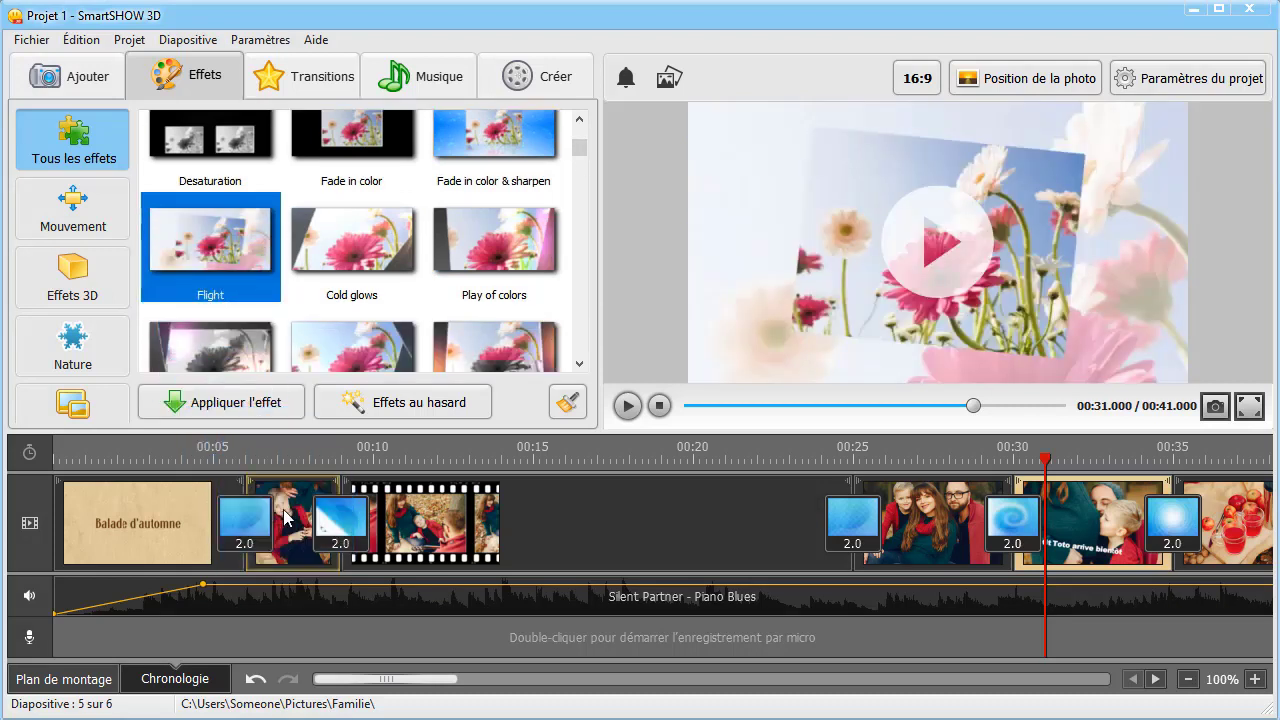
- Preview the Flight effect on the photo after the title slide at about the 6-second mark
{"action": "left_click", "coordinate": [287, 516]}
{"action": "left_click_drag", "start_coordinate": [287, 462], "coordinate": [249, 458]}
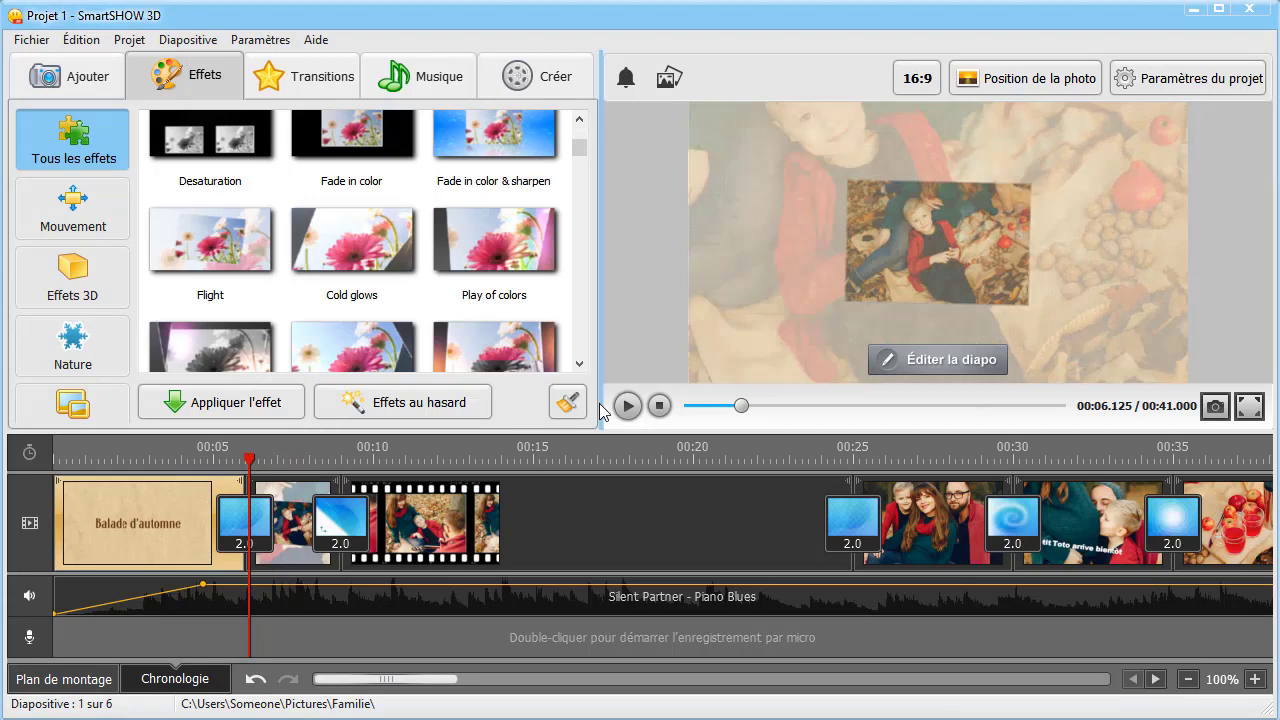
- Replace the transition between the family portrait and the captioned photo with the 3D page curl that peels from the lower-left corner
{"action": "left_click", "coordinate": [314, 80]}
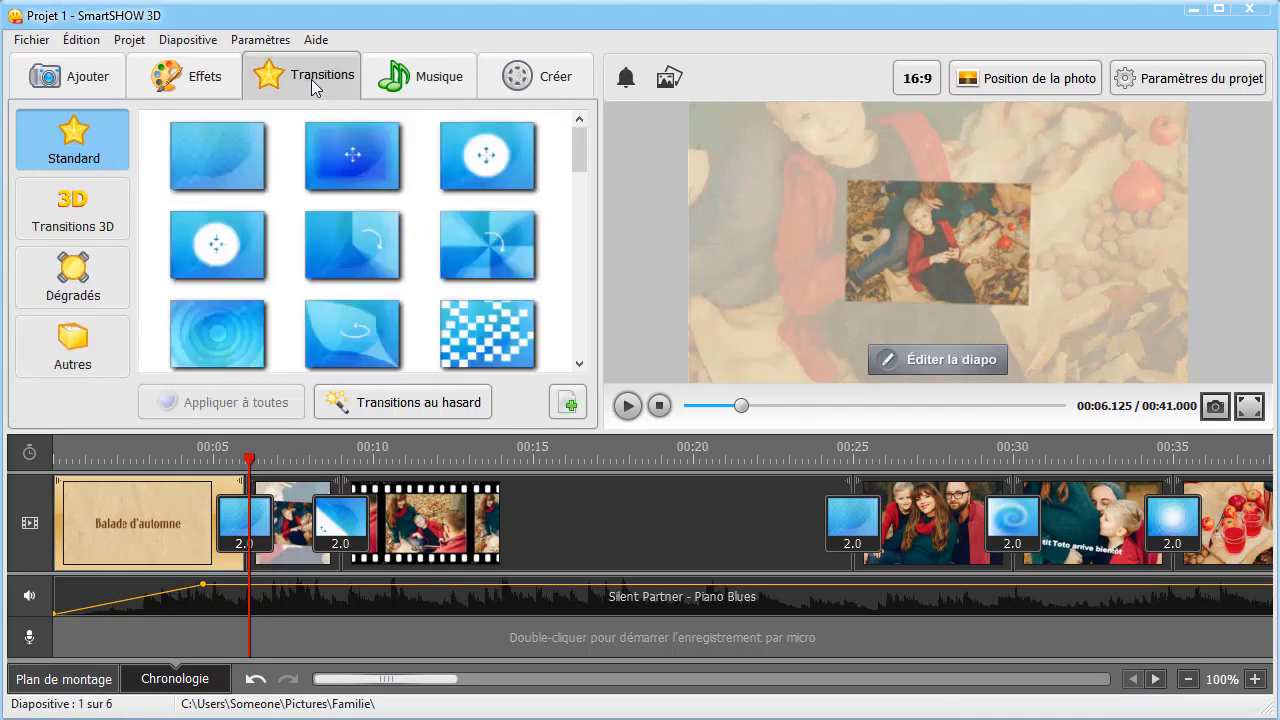
{"action": "left_click", "coordinate": [84, 199]}
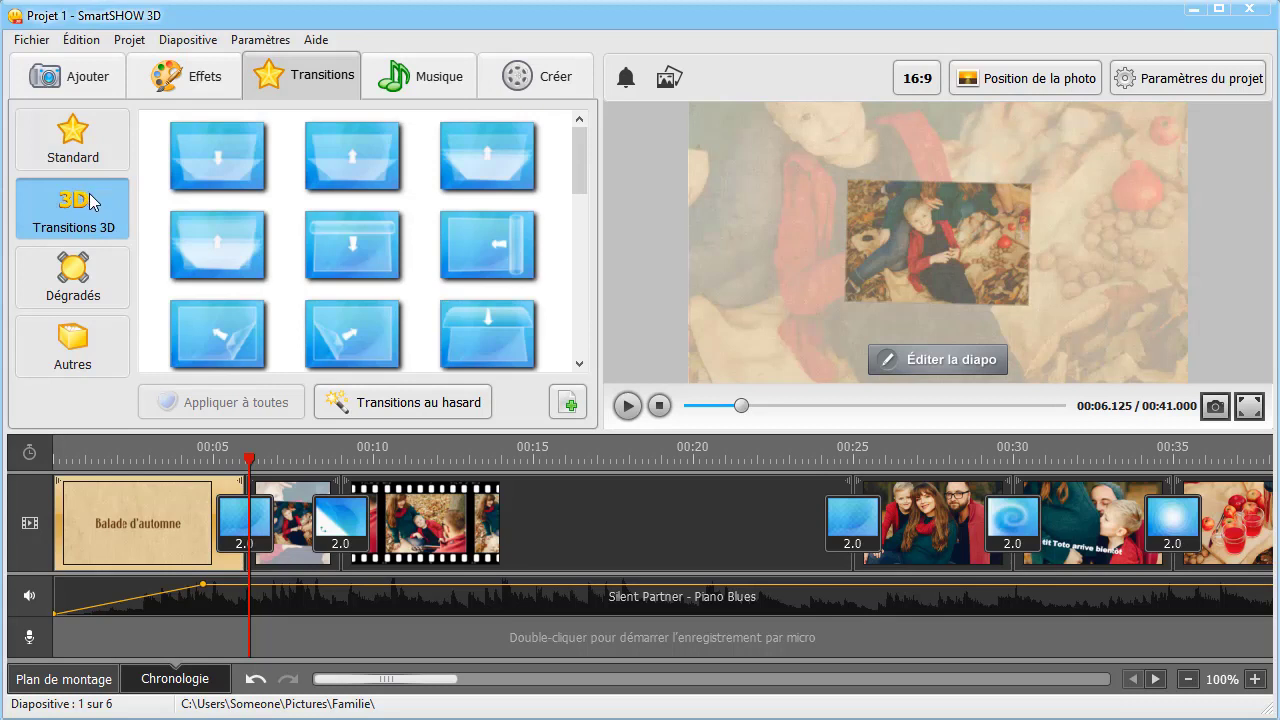
{"action": "left_click_drag", "start_coordinate": [344, 339], "coordinate": [1009, 522]}
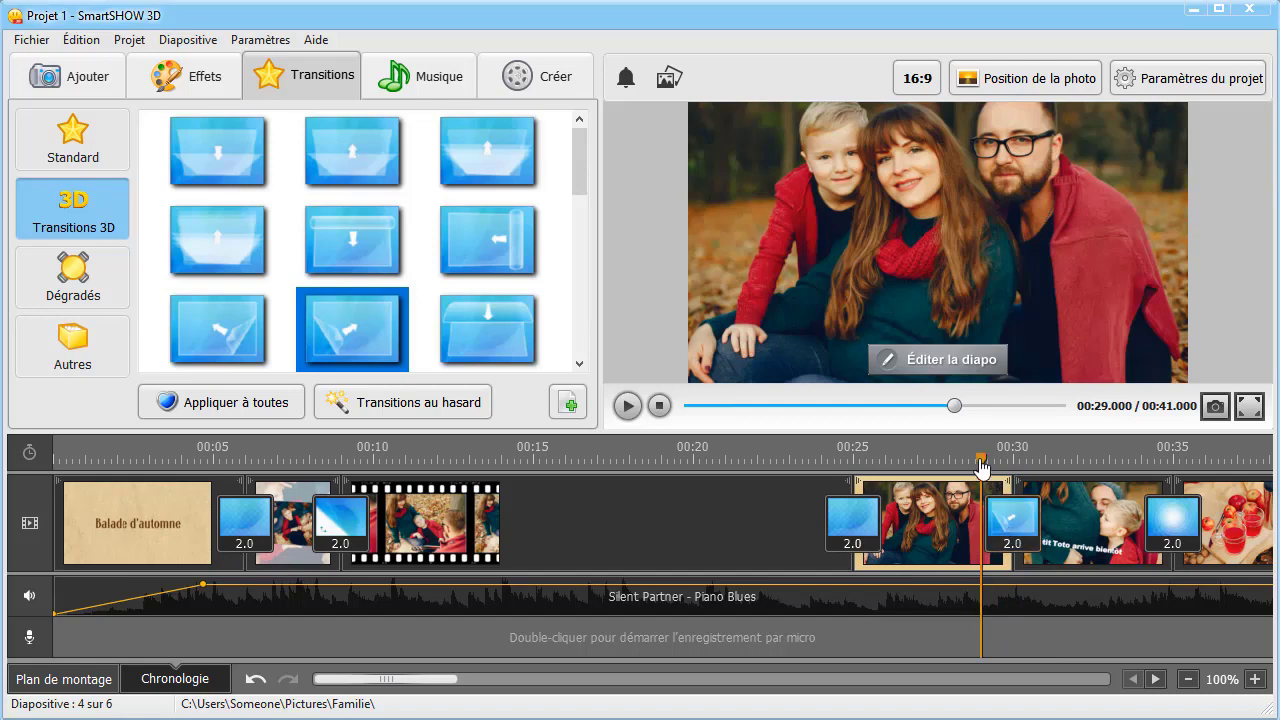
- Play the slideshow from the beginning to review its effects and transitions, and pause on the last photo
{"action": "left_click_drag", "start_coordinate": [911, 457], "coordinate": [52, 437]}
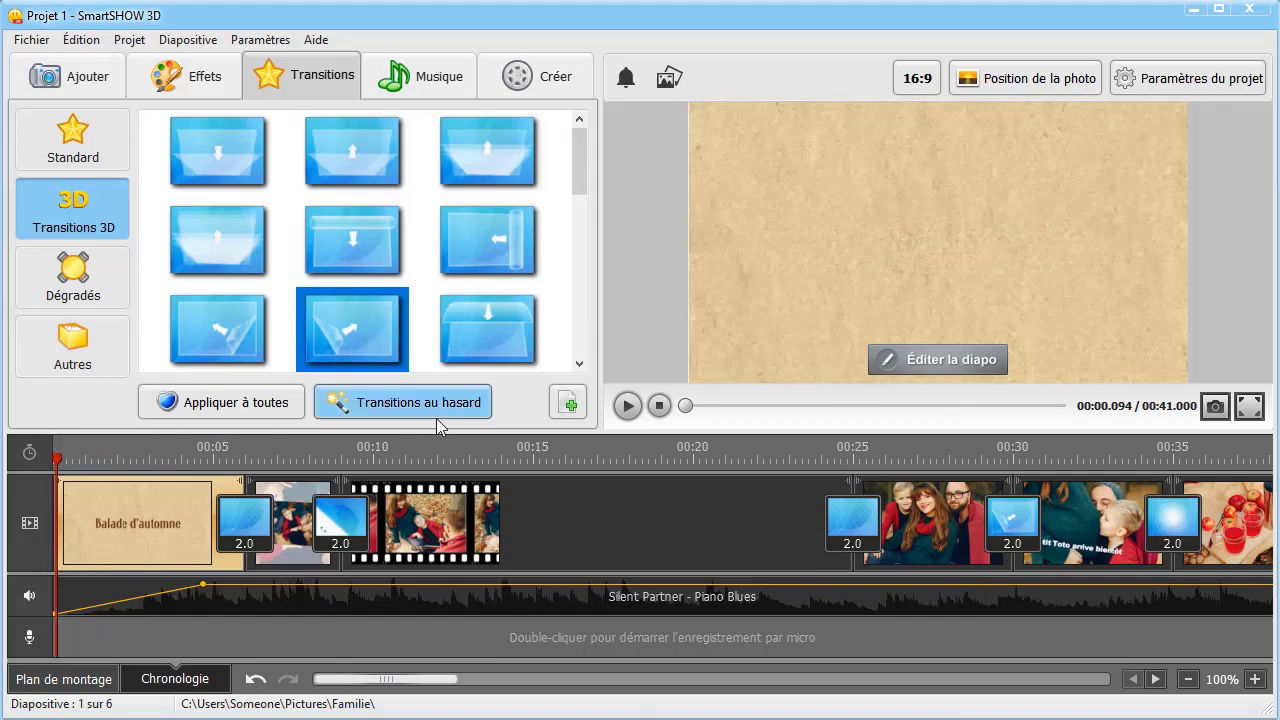
{"action": "left_click", "coordinate": [628, 406]}
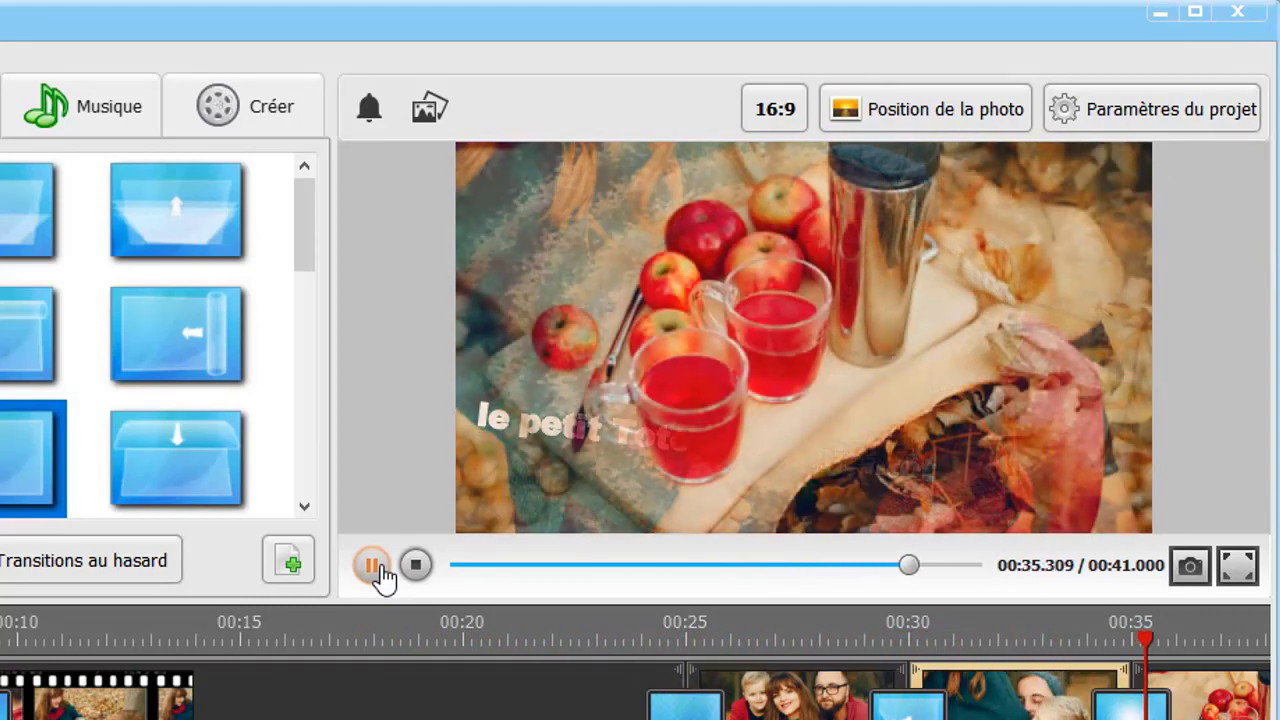
{"action": "left_click", "coordinate": [376, 568]}
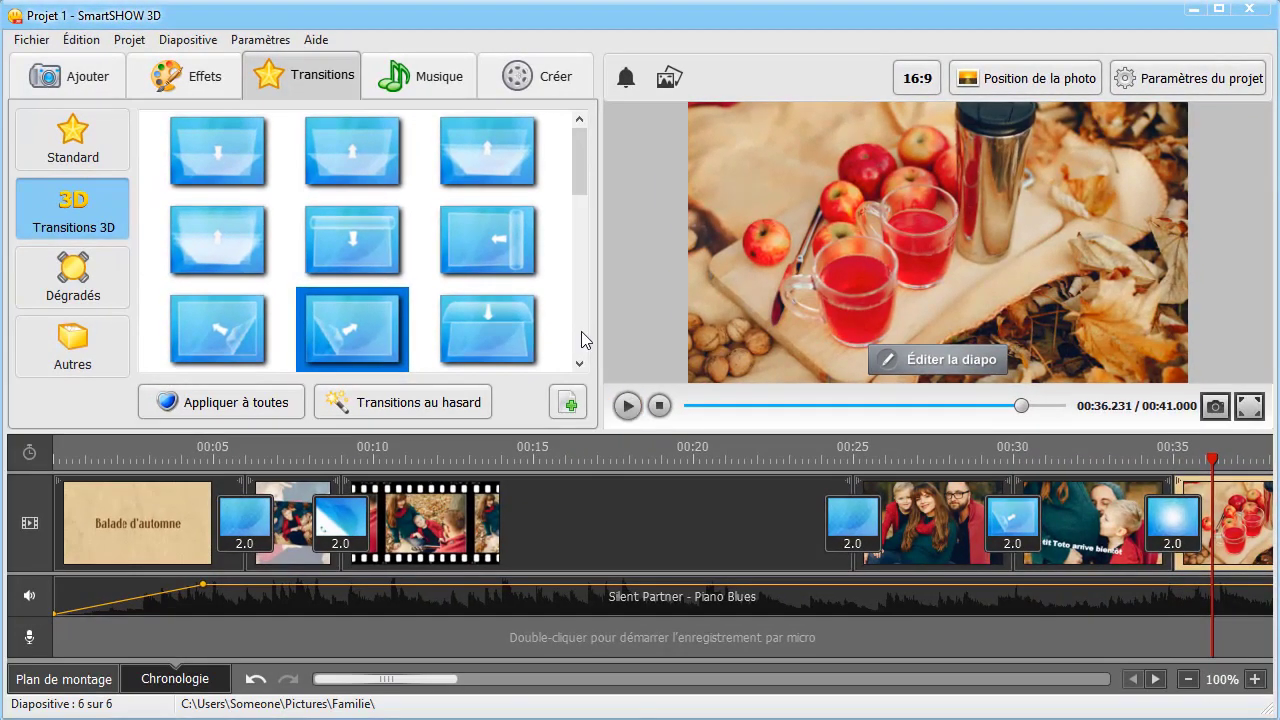
- Export the slideshow as an HD Ready 720p MP4 video named "Projet 1" in the SmartSHOW 3D FR folder, and close the export window
{"action": "left_click", "coordinate": [522, 78]}
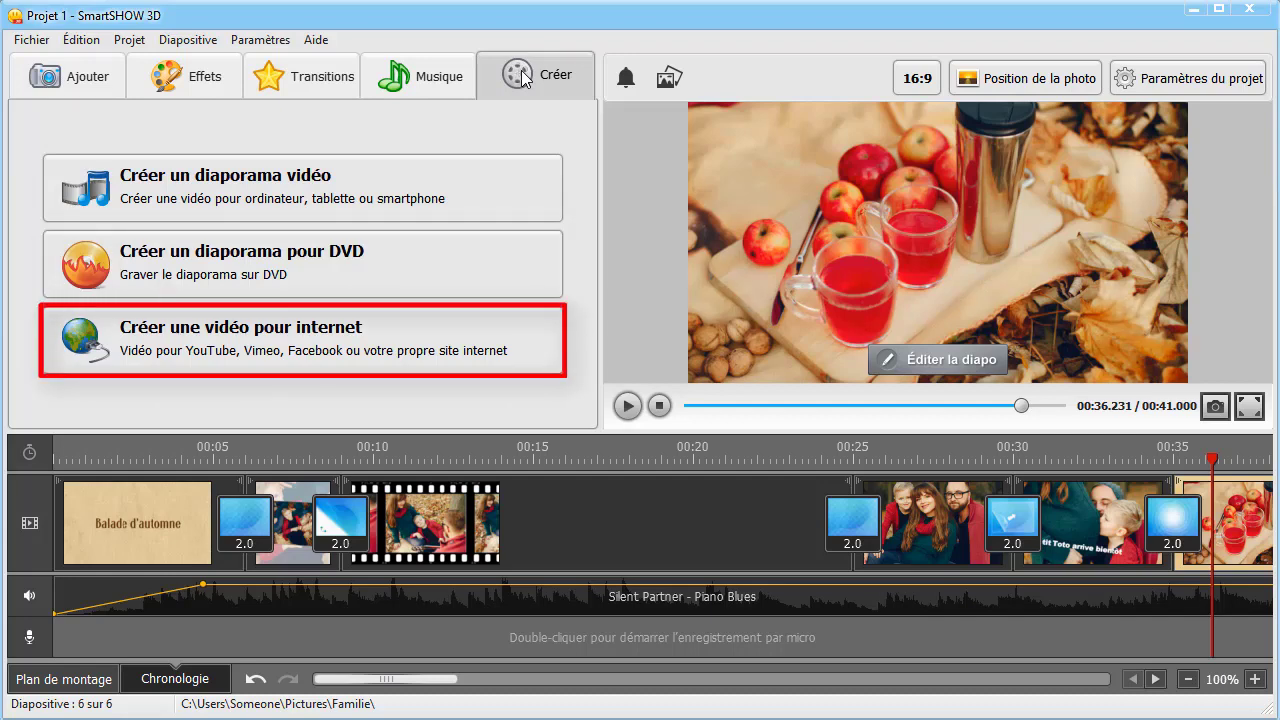
{"action": "left_click", "coordinate": [403, 184]}
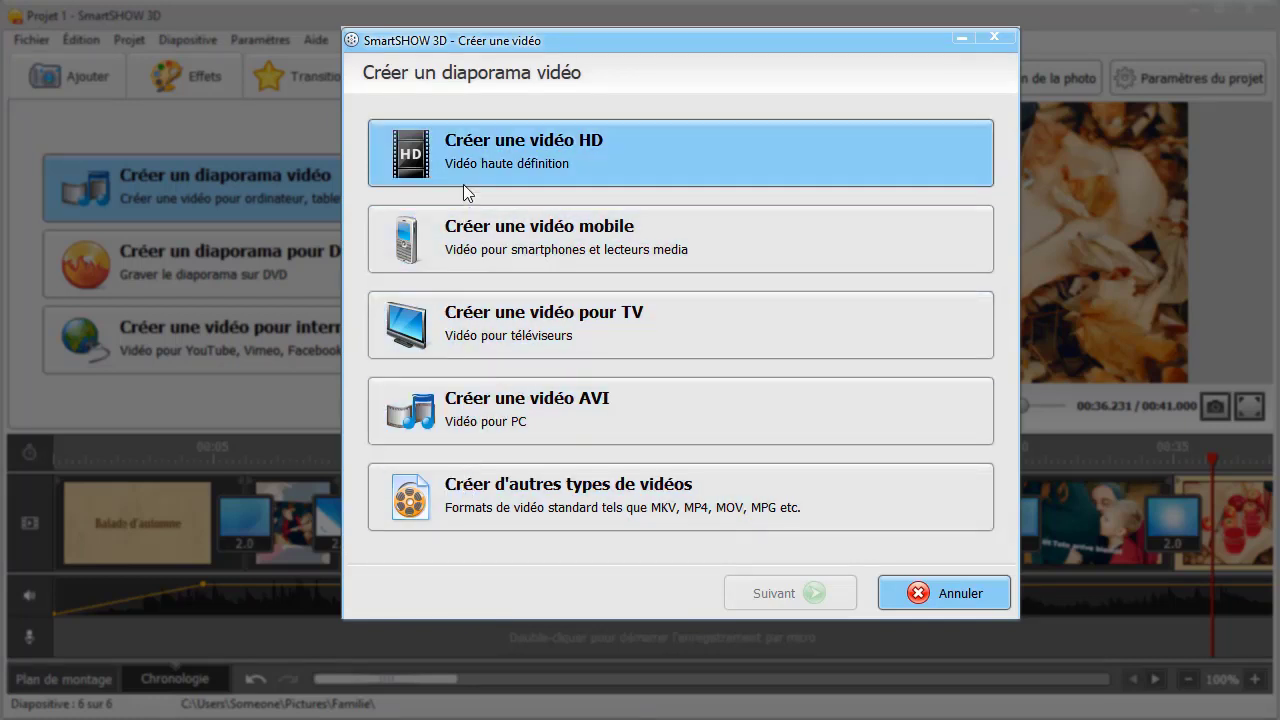
{"action": "left_click", "coordinate": [462, 153]}
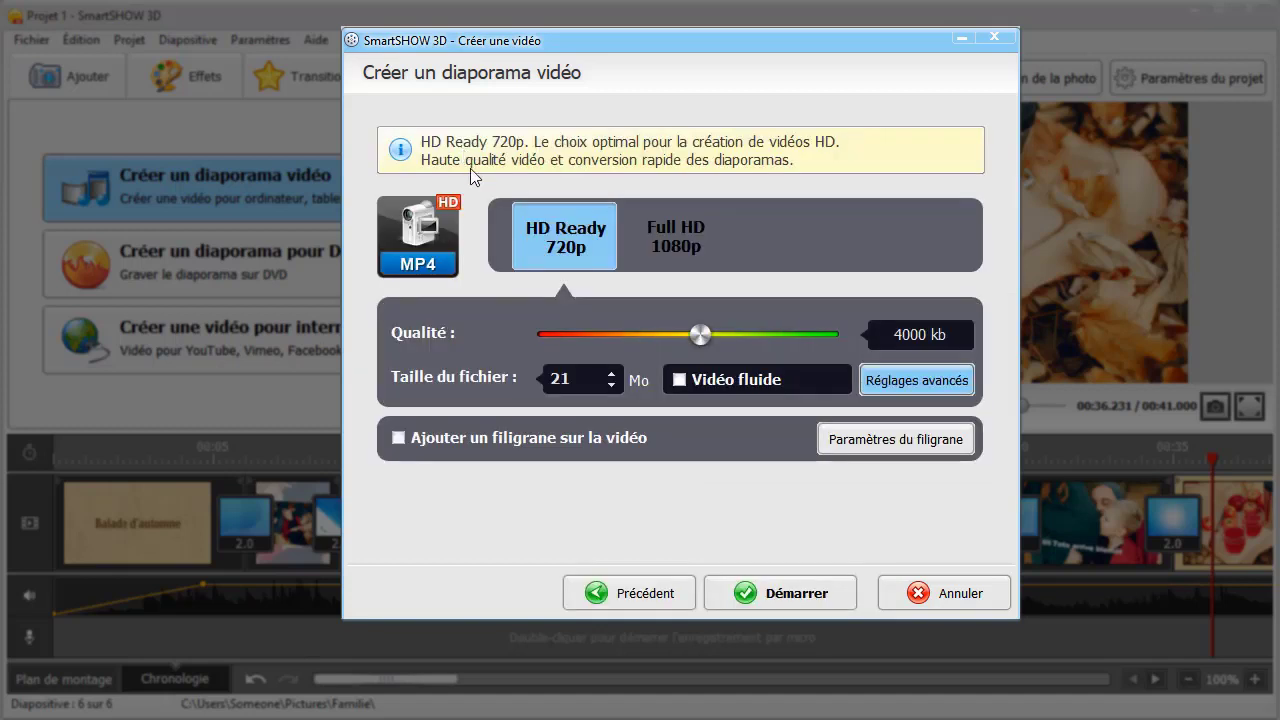
{"action": "left_click", "coordinate": [760, 593]}
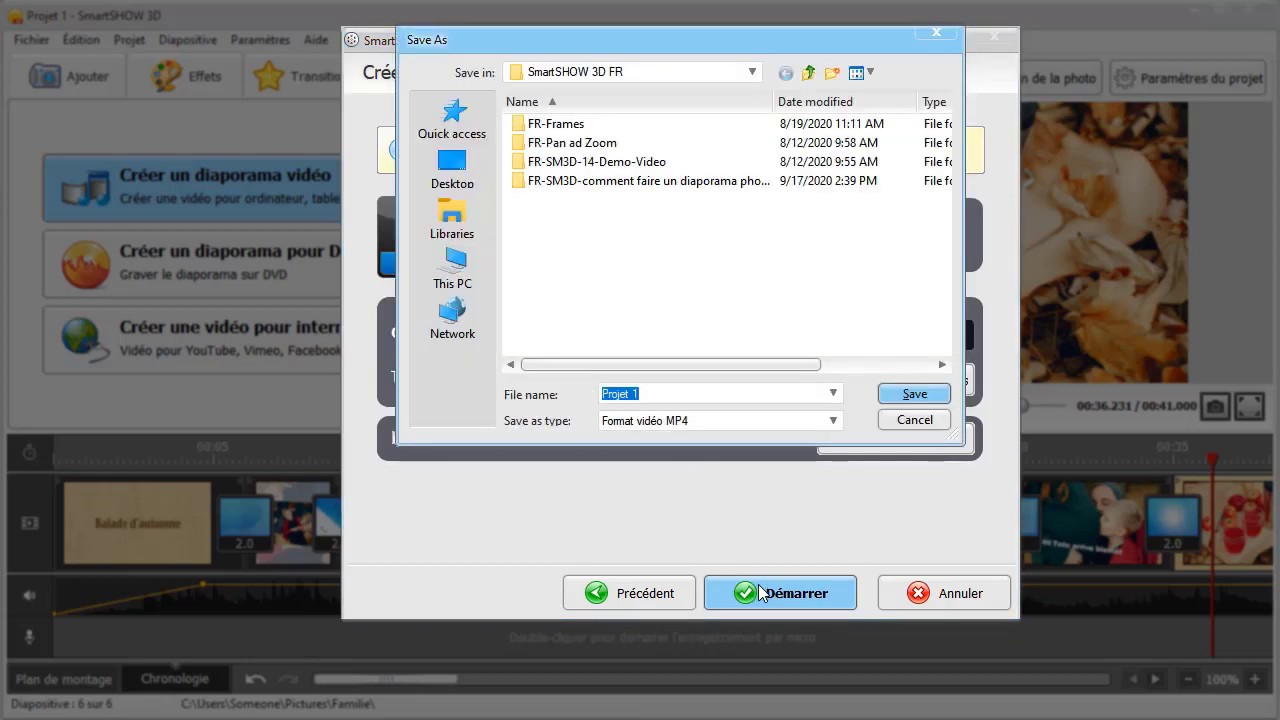
{"action": "left_click", "coordinate": [896, 396]}
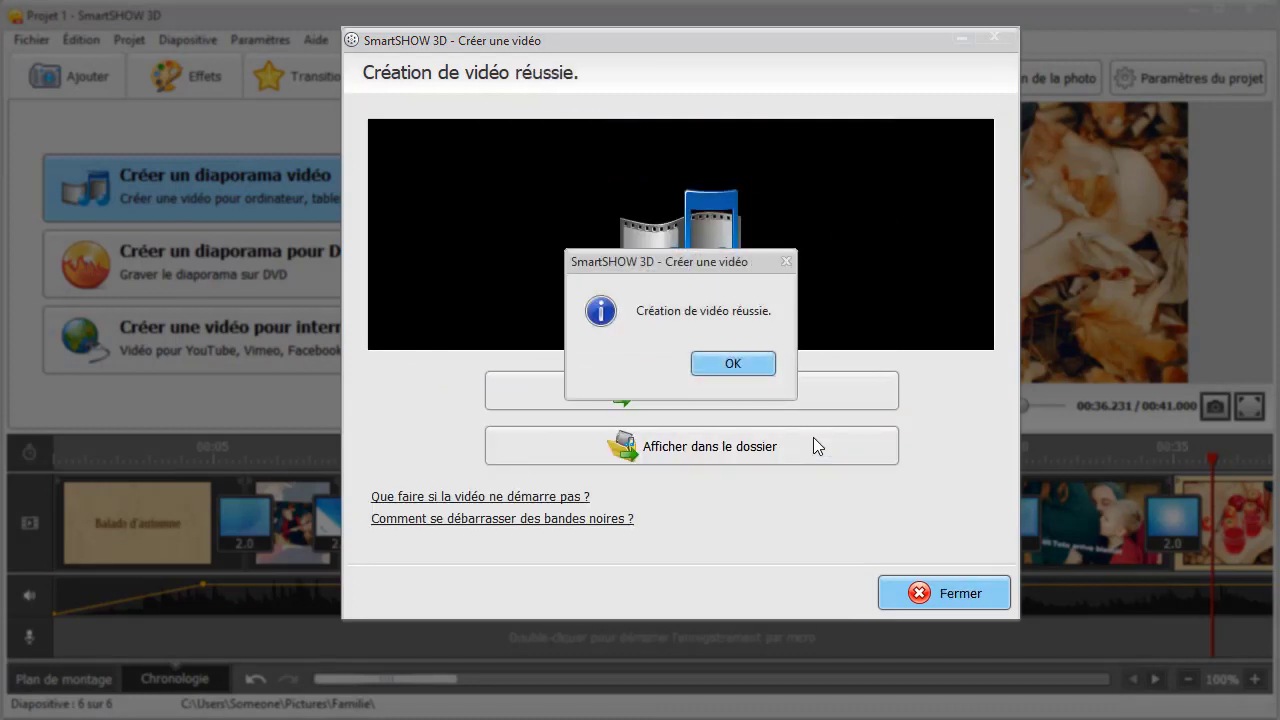
{"action": "left_click", "coordinate": [750, 363]}
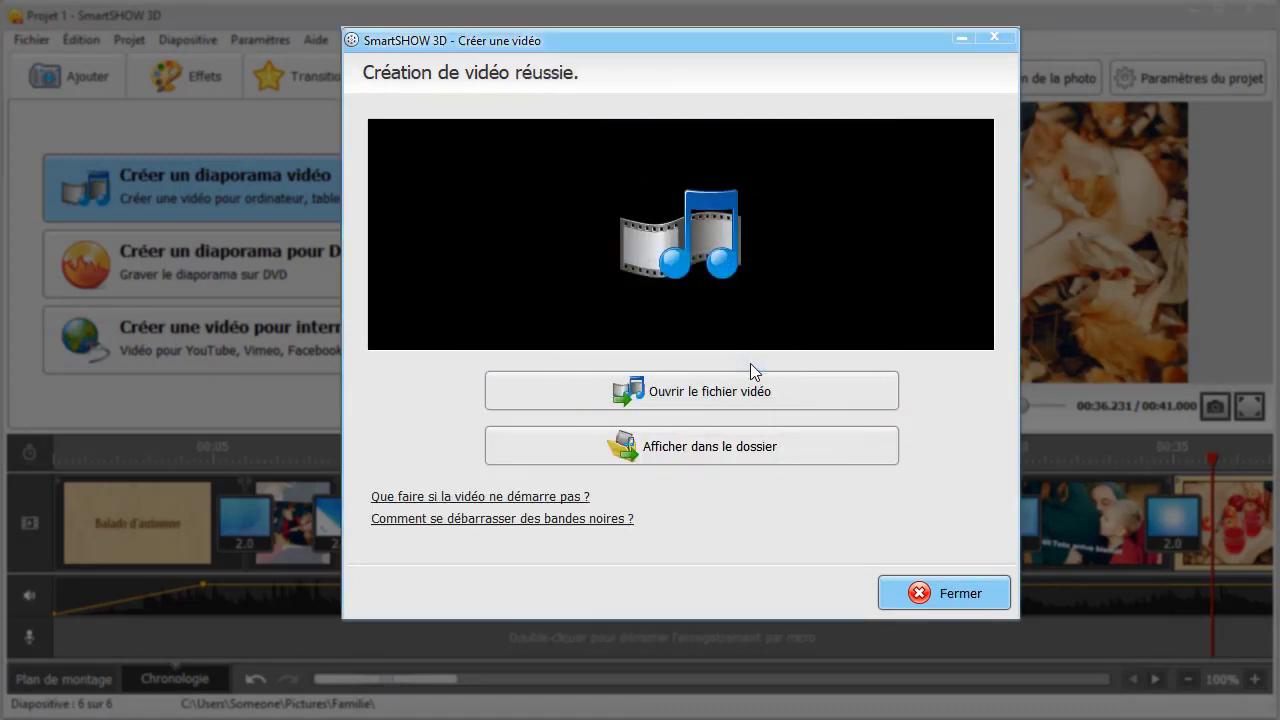
{"action": "left_click", "coordinate": [958, 593]}
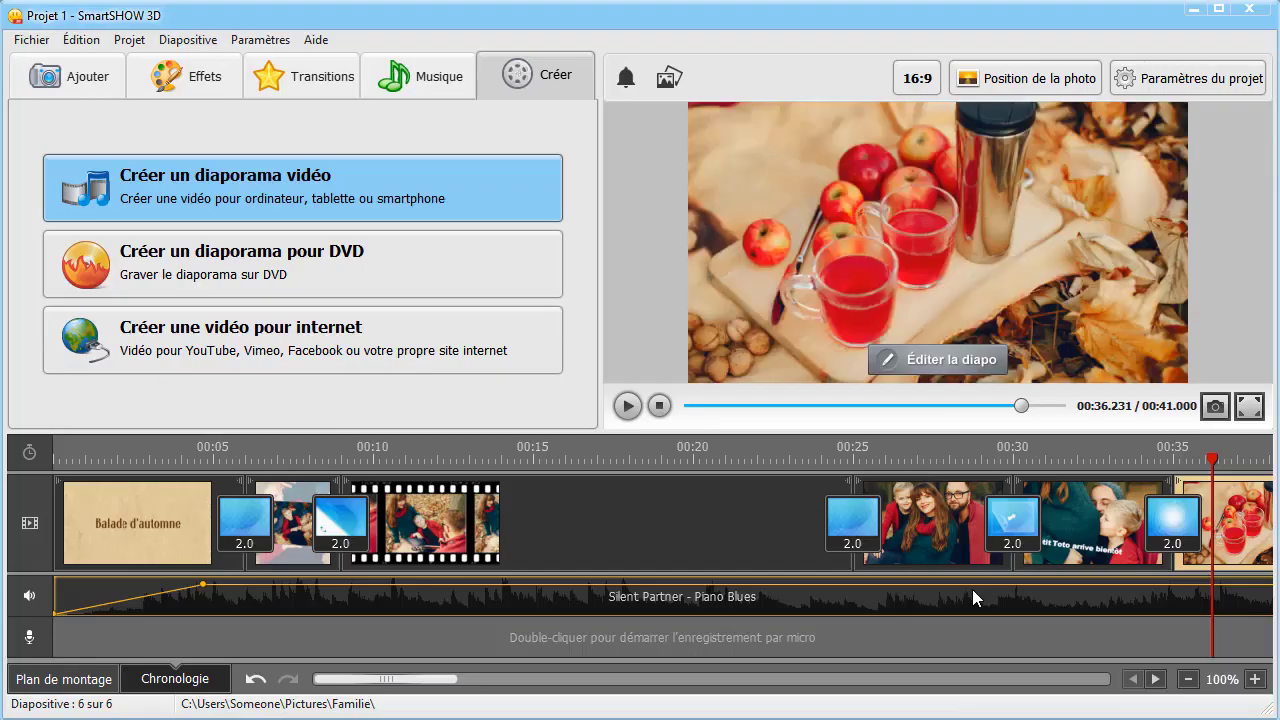